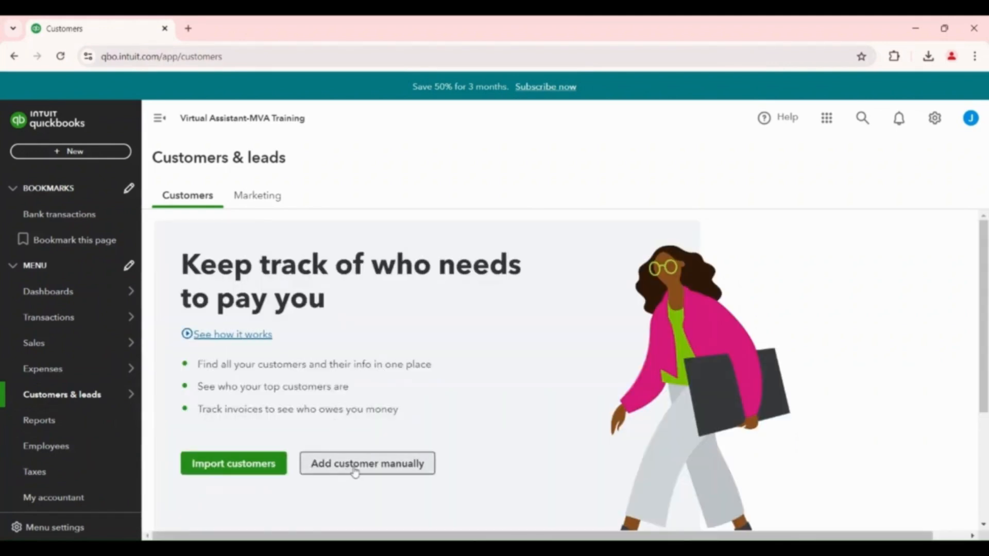
Start adding a customer manually and enter the customer's first and last name
left_click(355, 469)
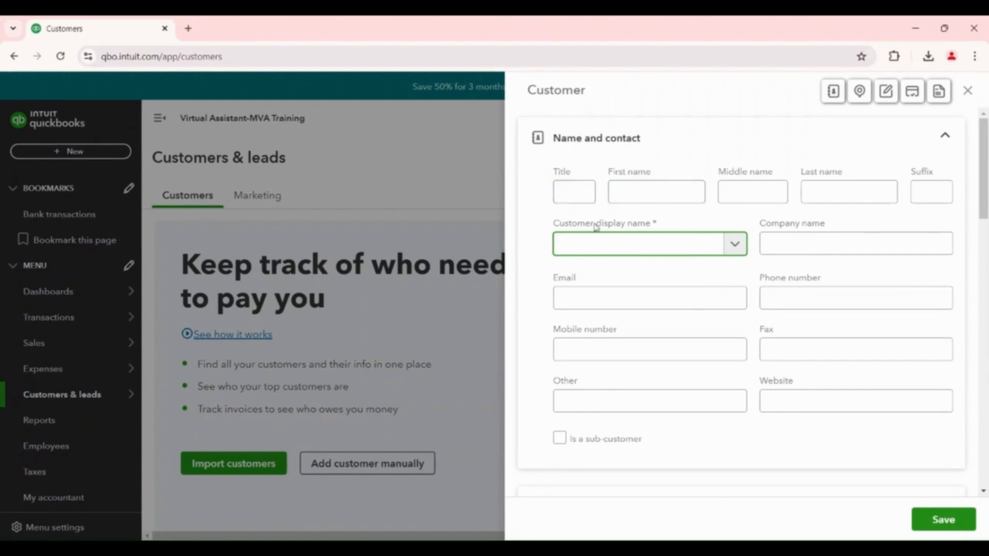
left_click(646, 190)
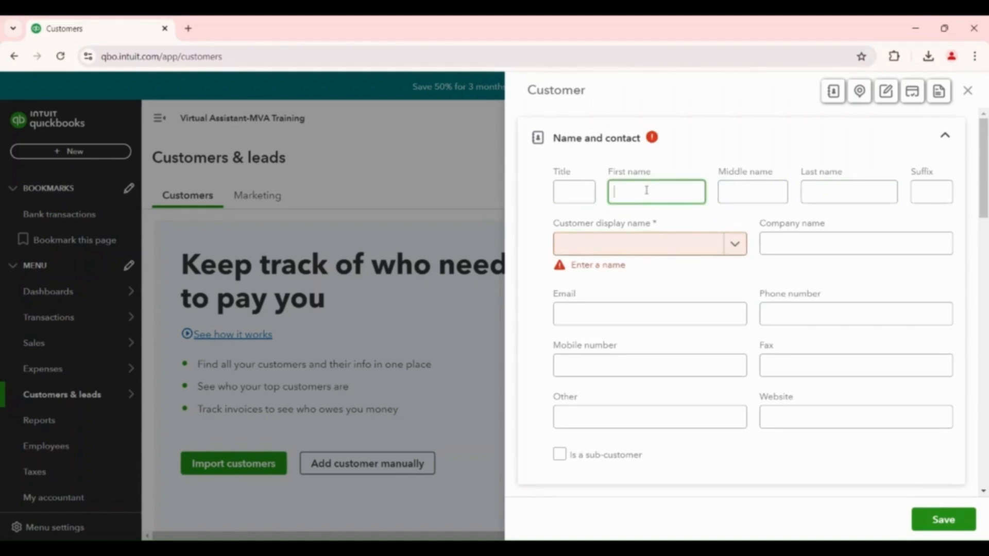
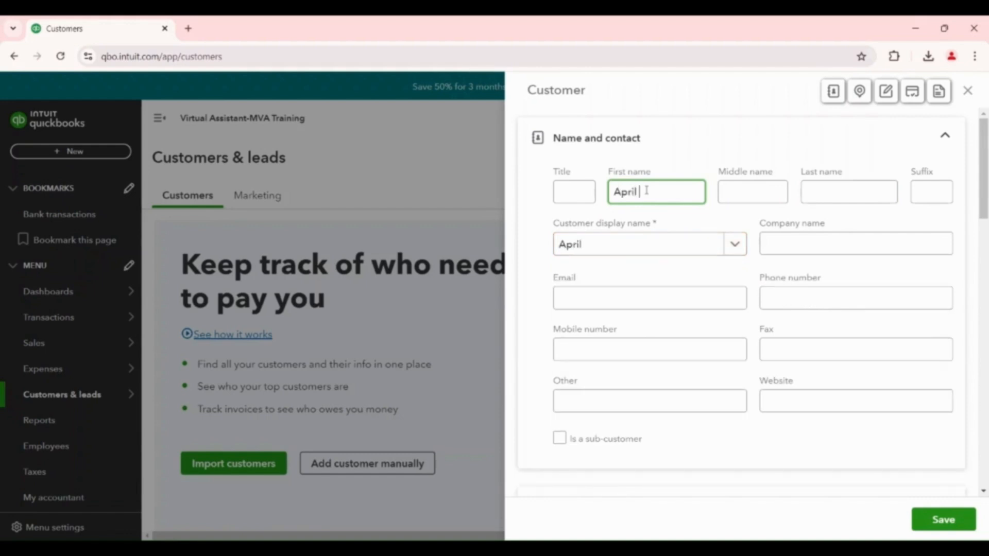
left_click(862, 192)
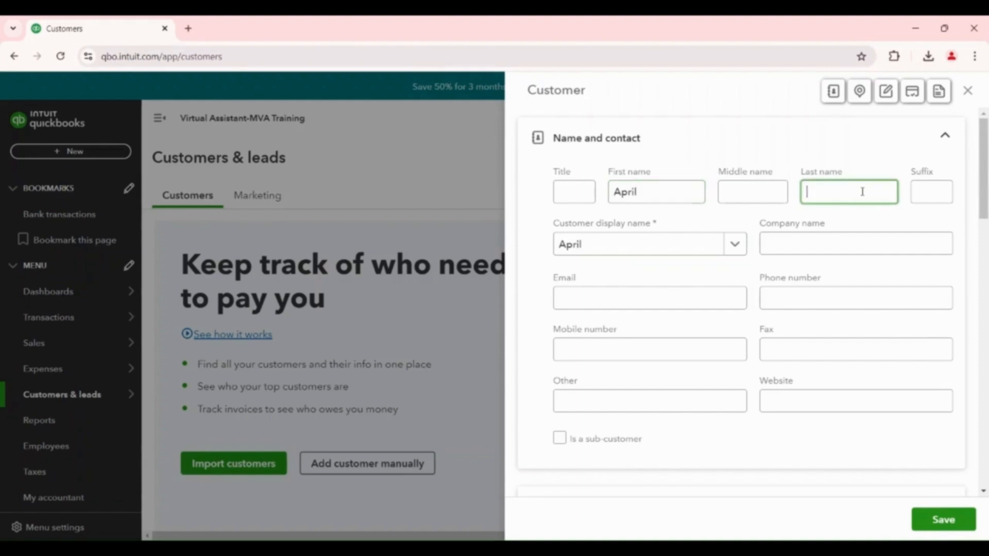
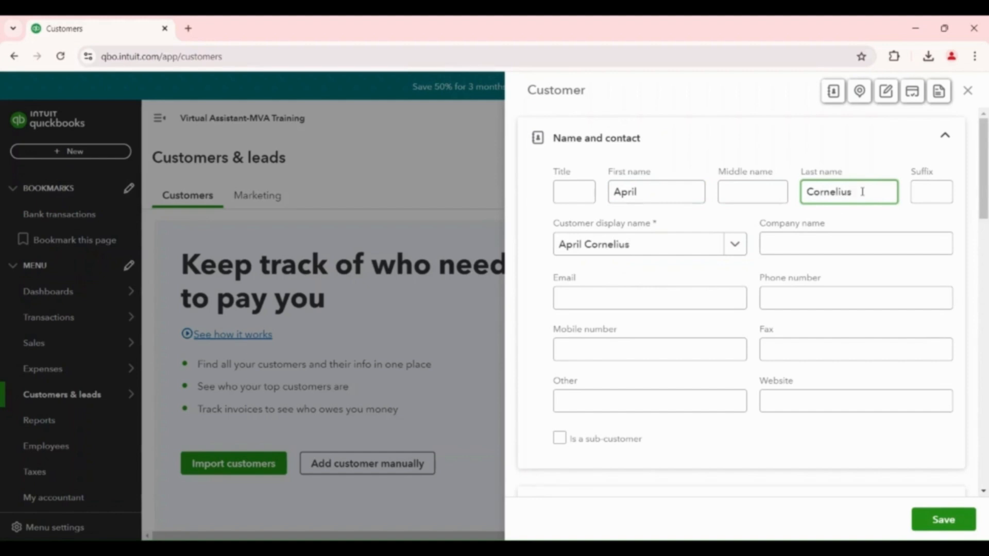
Fill in the customer's email address, leaving the company name blank
left_click(811, 244)
left_click(626, 297)
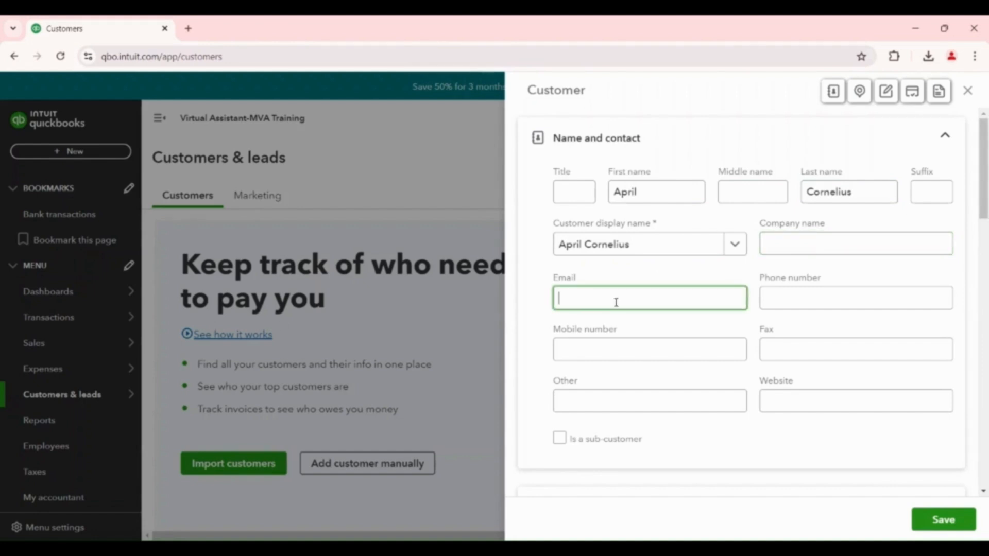
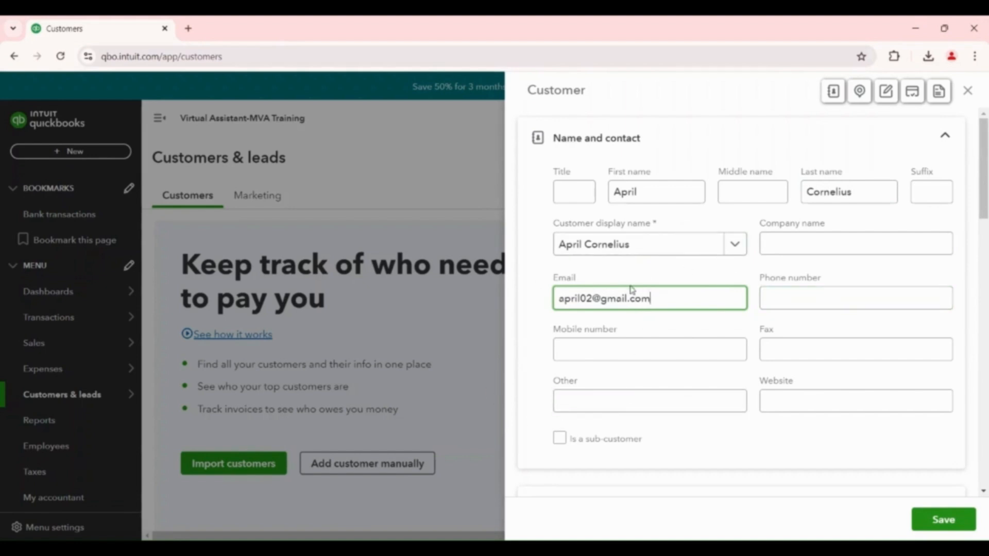
Look through the customer form's address, notes and attachments, payments, and additional info sections
scroll(810, 368, "down", 5)
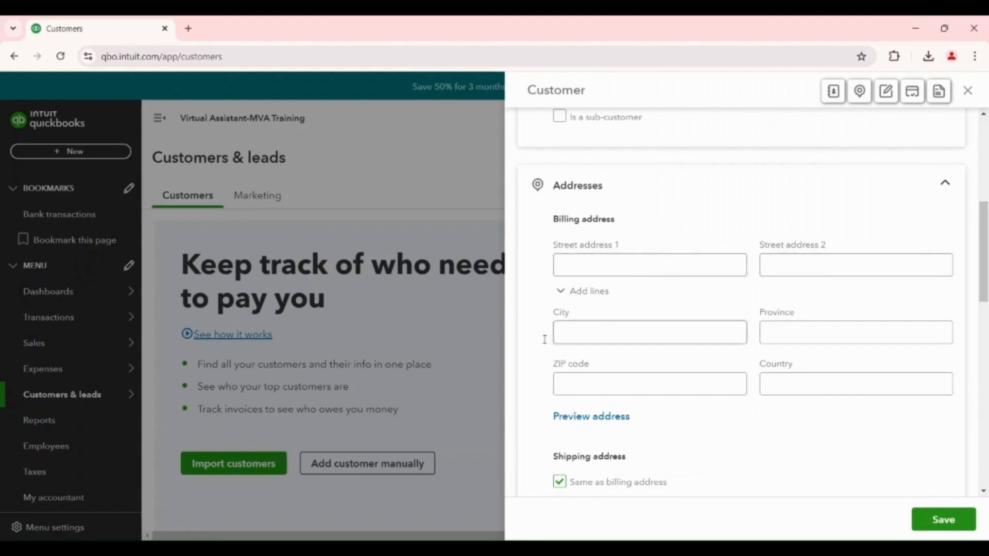
scroll(695, 391, "down", 3)
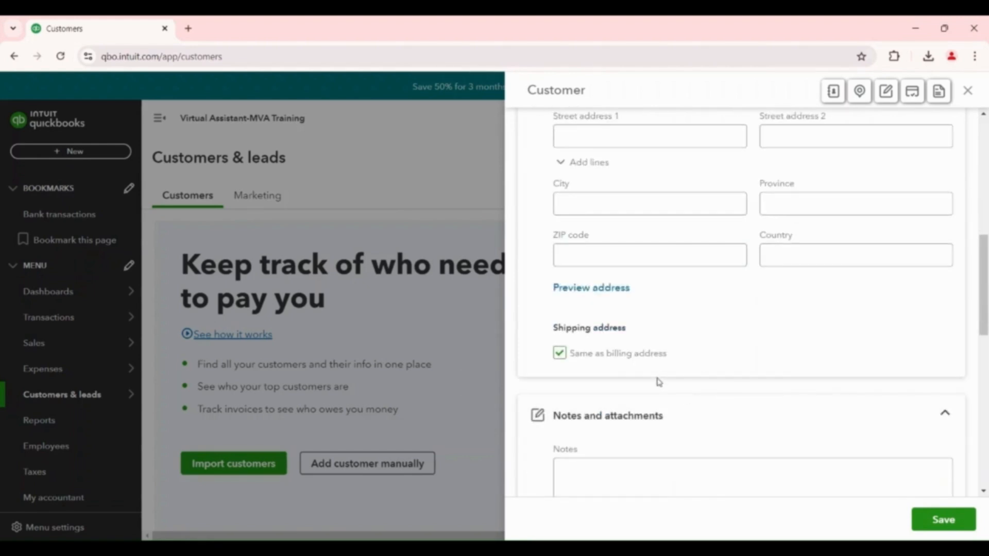
scroll(720, 380, "down", 4)
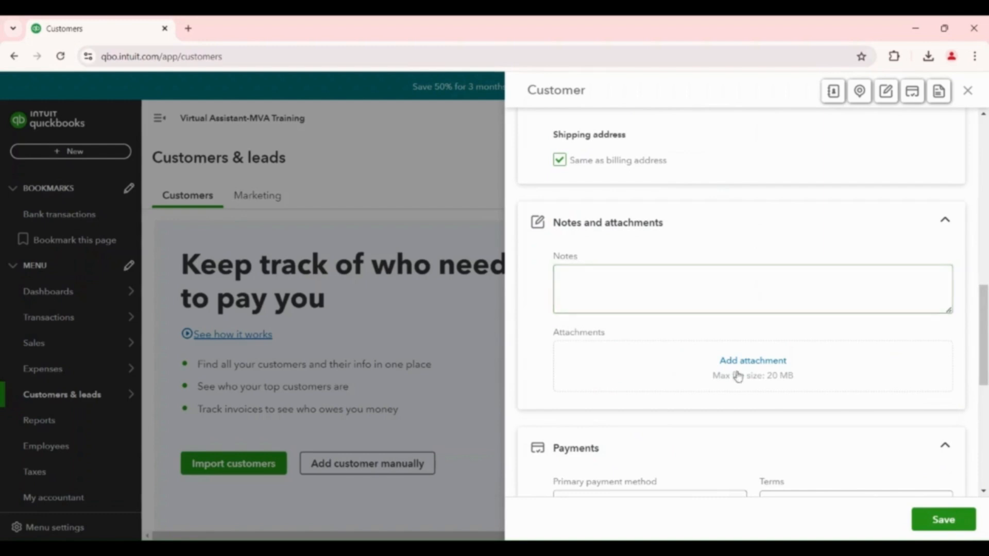
scroll(737, 375, "down", 8)
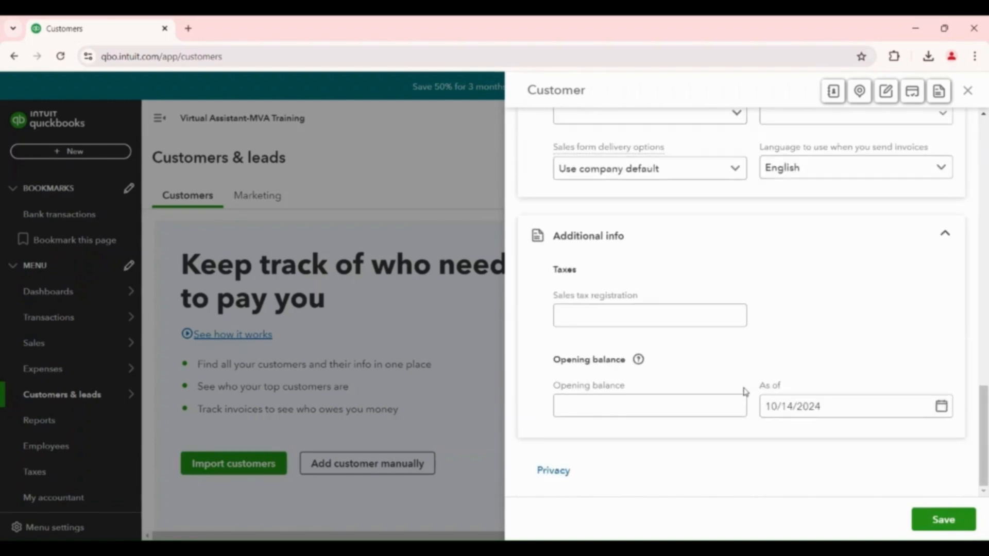
scroll(745, 392, "up", 5)
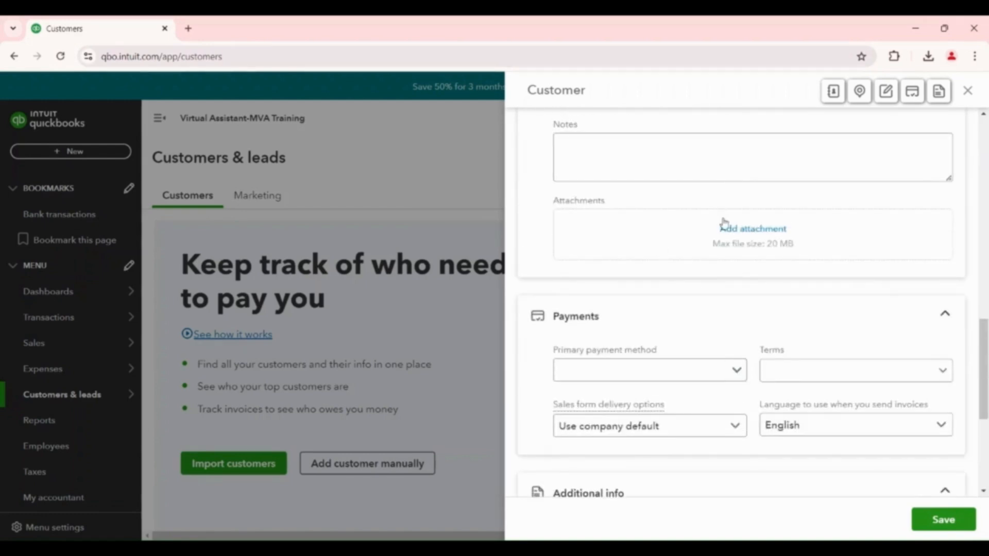
left_click(609, 146)
scroll(693, 165, "up", 6)
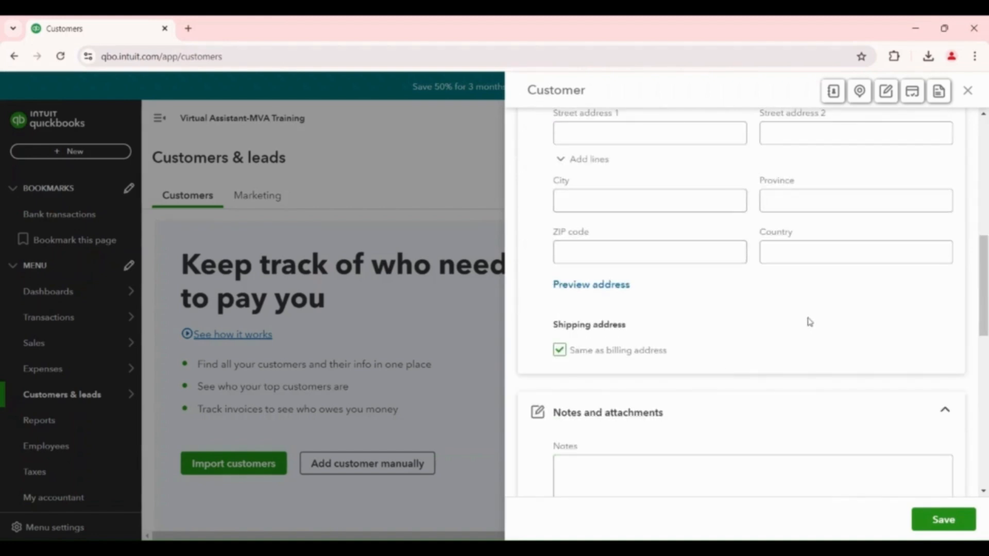
scroll(808, 323, "up", 5)
scroll(801, 325, "down", 5)
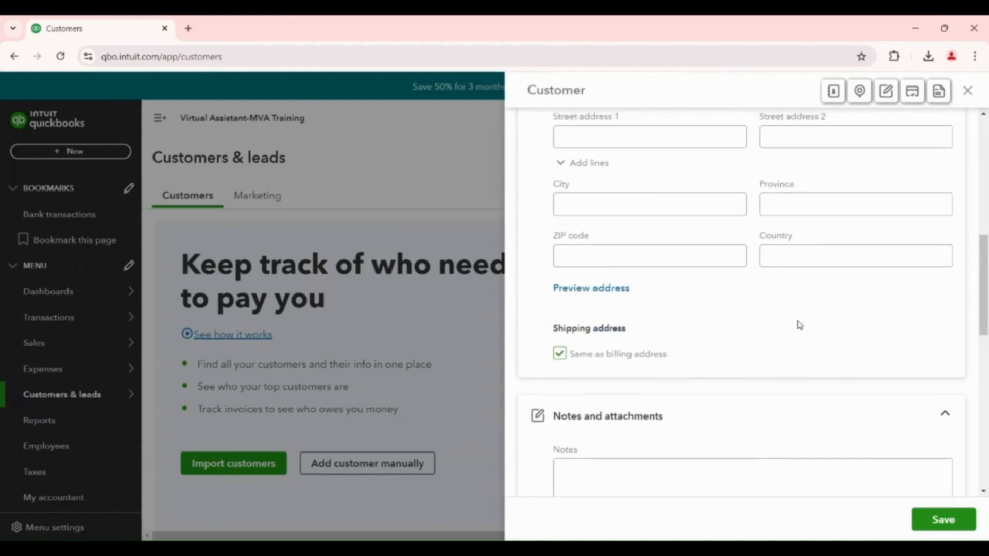
scroll(799, 324, "up", 7)
scroll(798, 324, "up", 1)
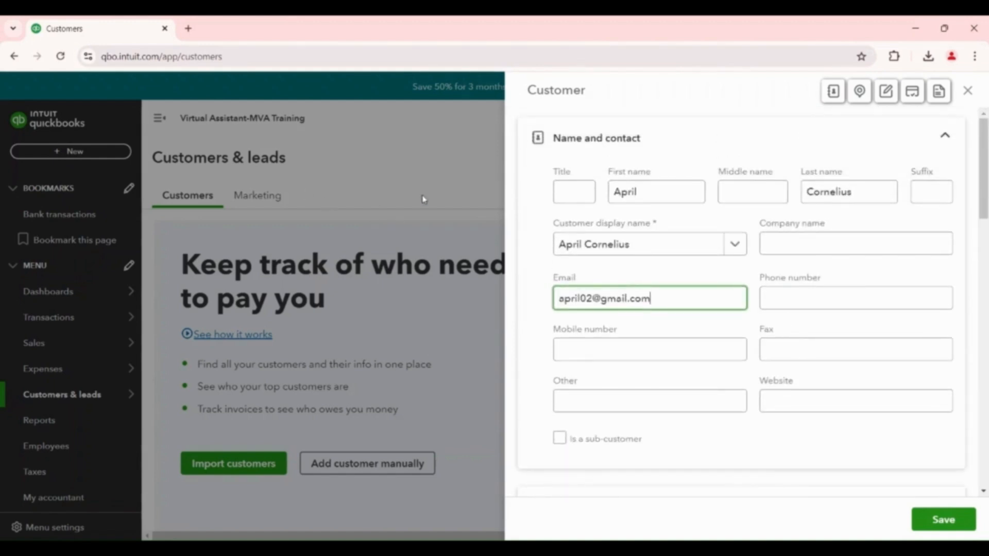
Save the new customer record and open the Customers list at its table of entries
scroll(953, 437, "down", 6)
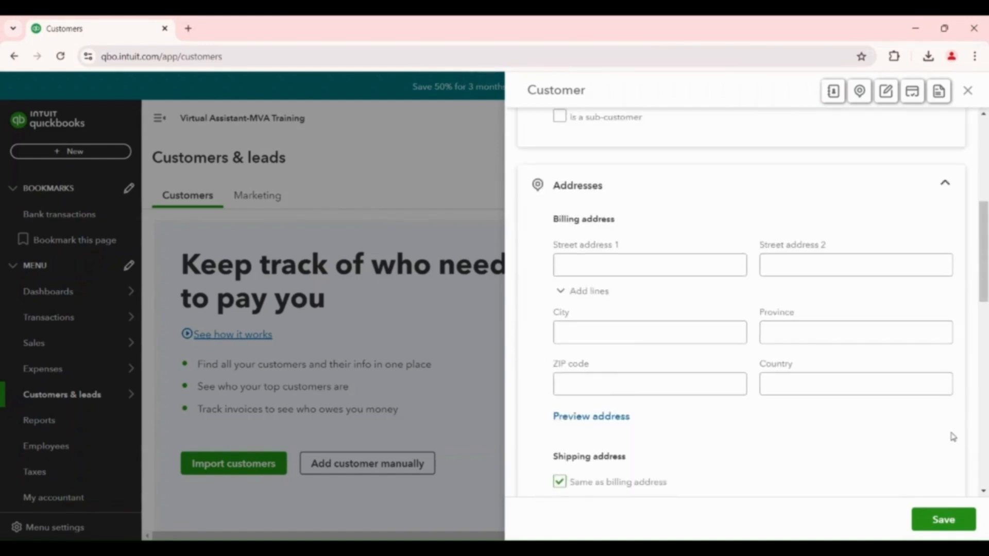
left_click(947, 521)
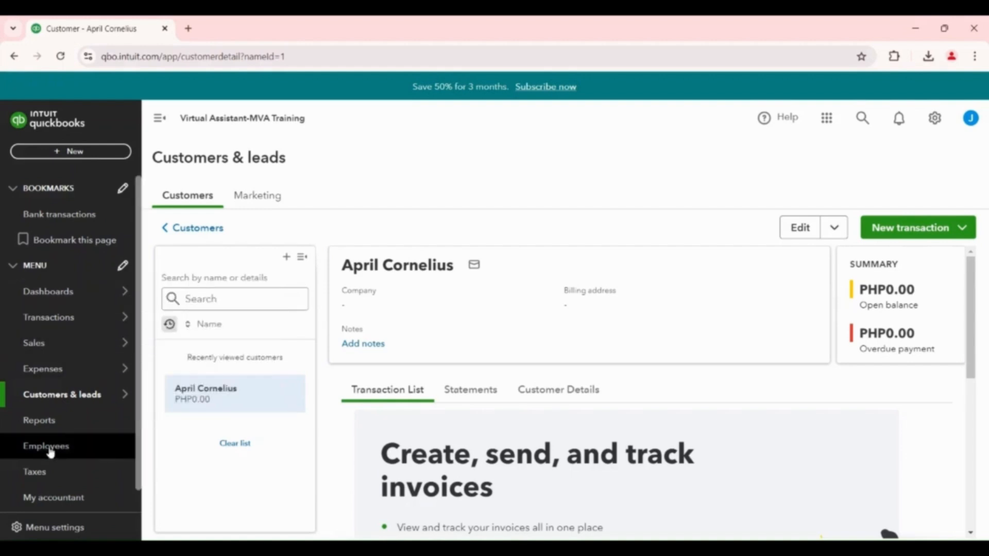
mouse_move(72, 405)
left_click(152, 400)
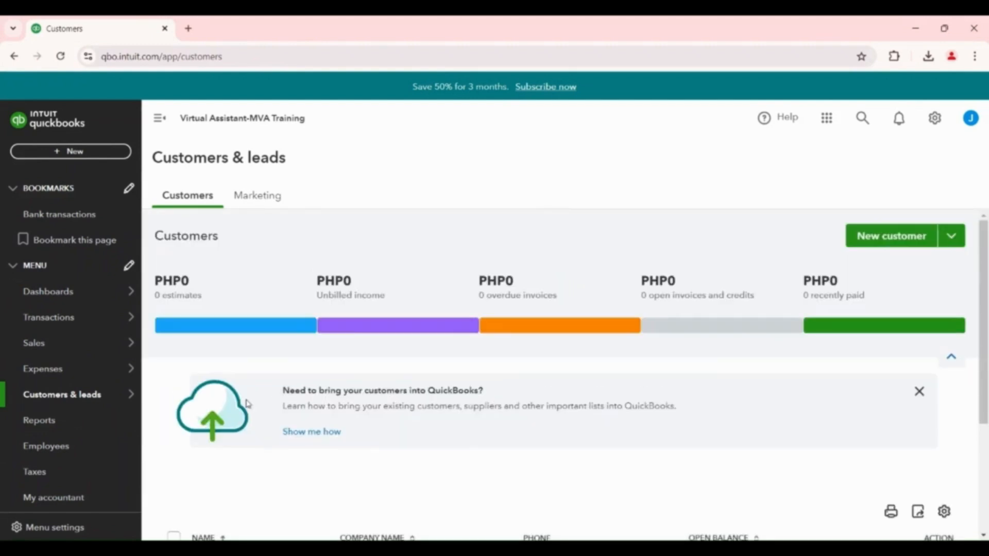
scroll(406, 354, "down", 3)
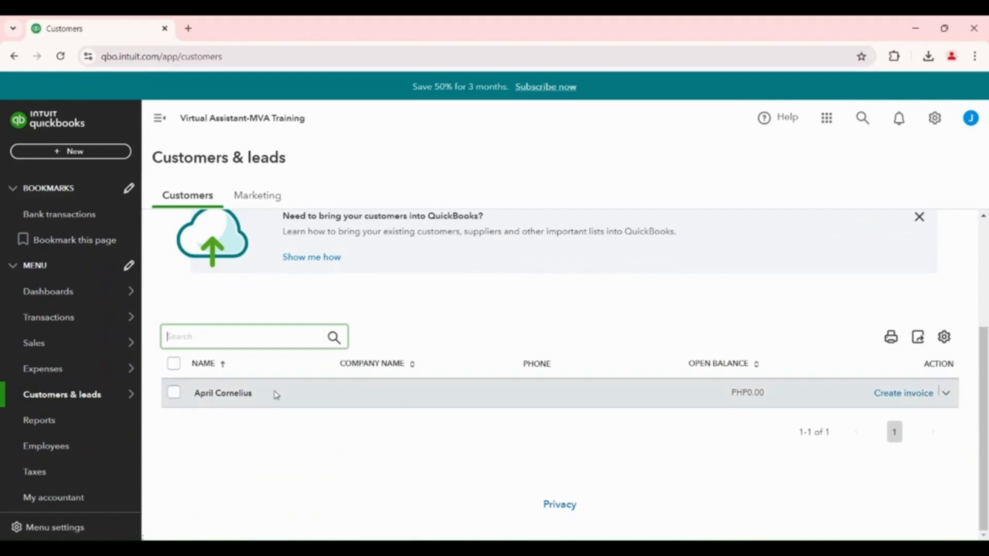
Reopen the Customers list and review the customer table and the summary of estimates and invoices
mouse_move(102, 405)
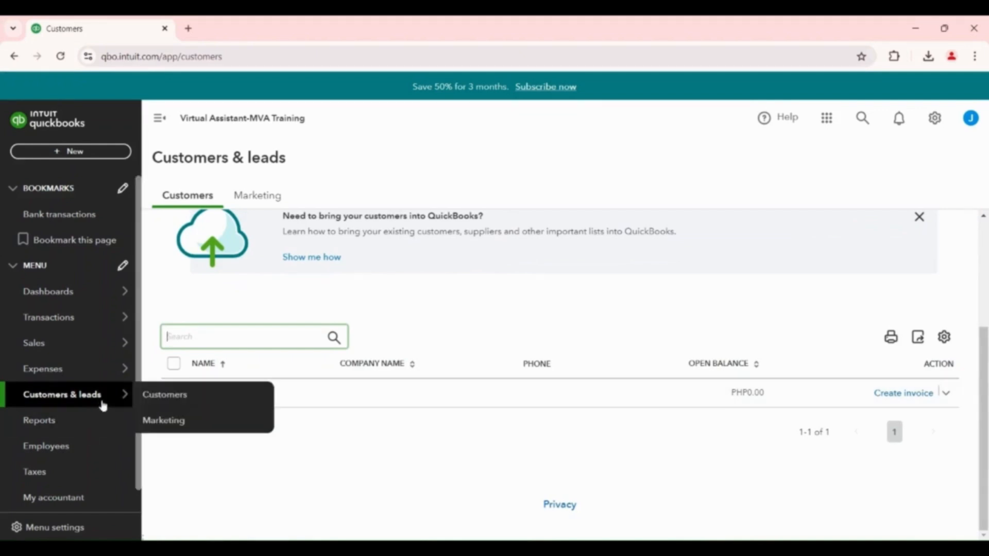
left_click(164, 398)
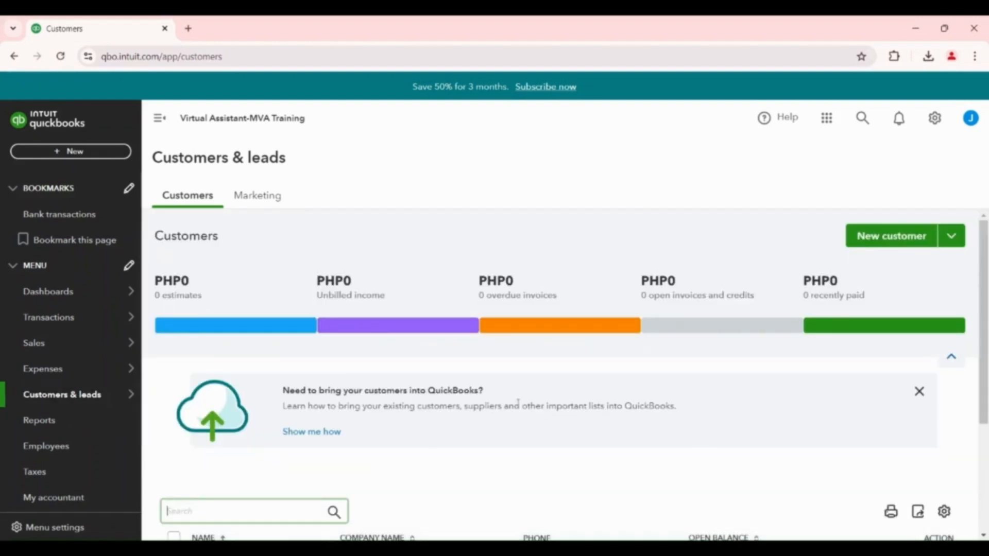
scroll(807, 438, "down", 3)
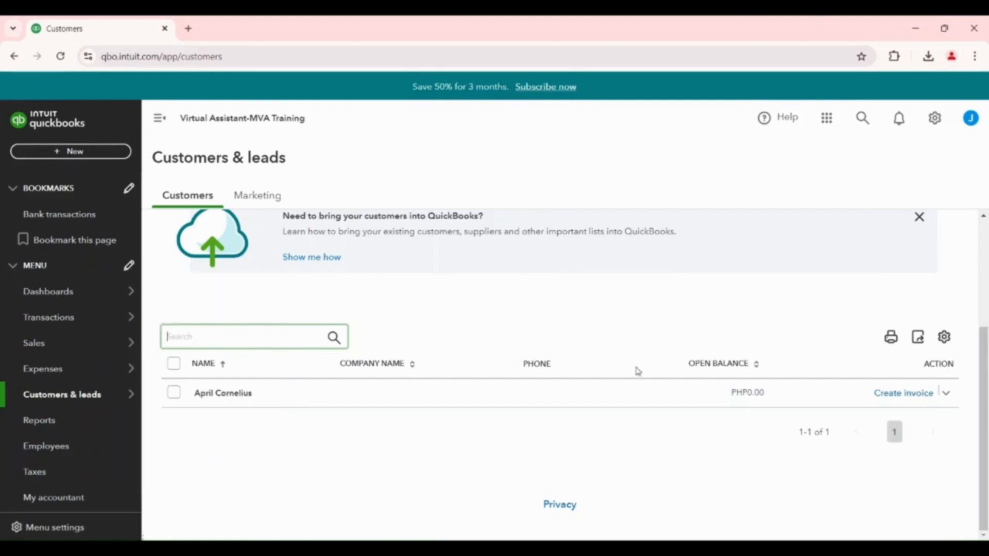
scroll(647, 380, "up", 4)
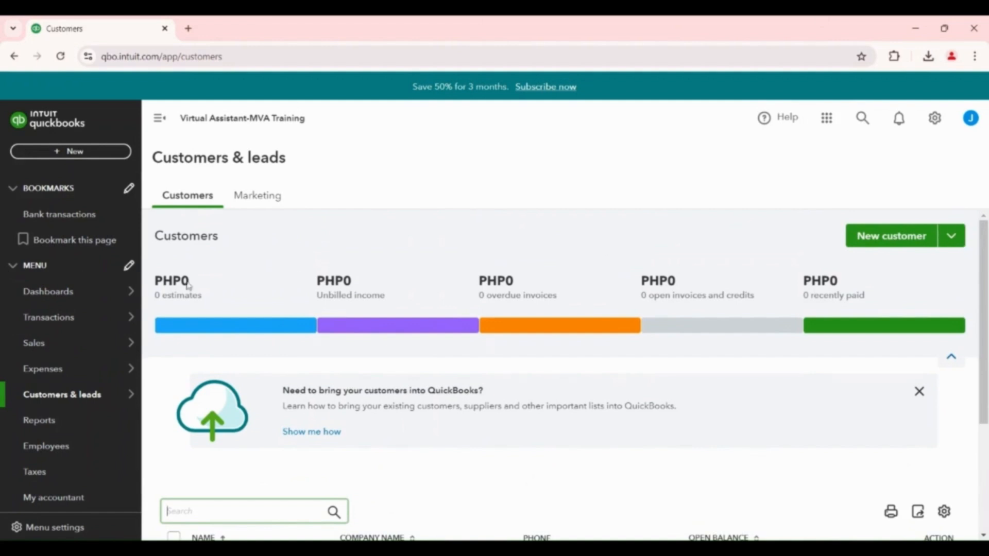
Start a second new customer record and enter the customer's first name
left_click(876, 243)
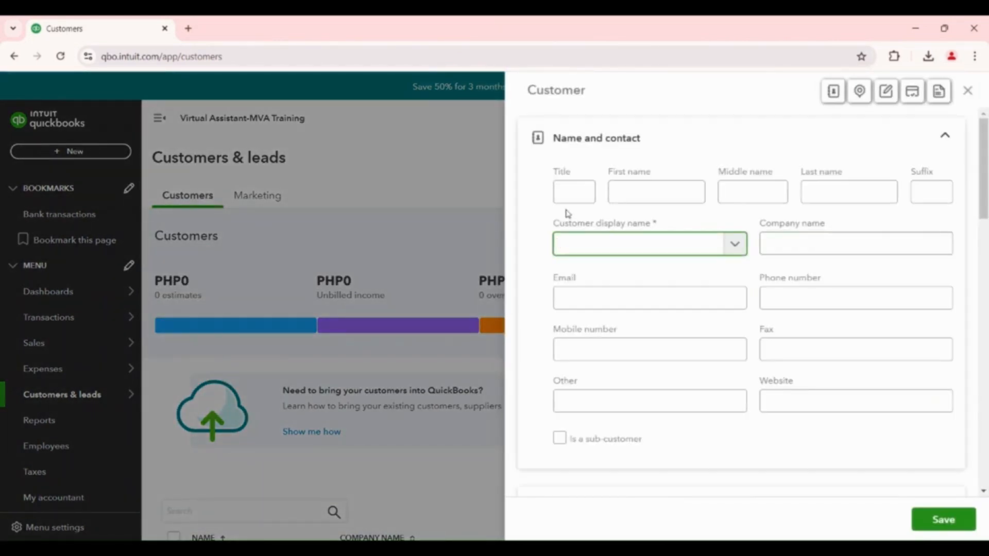
left_click(656, 196)
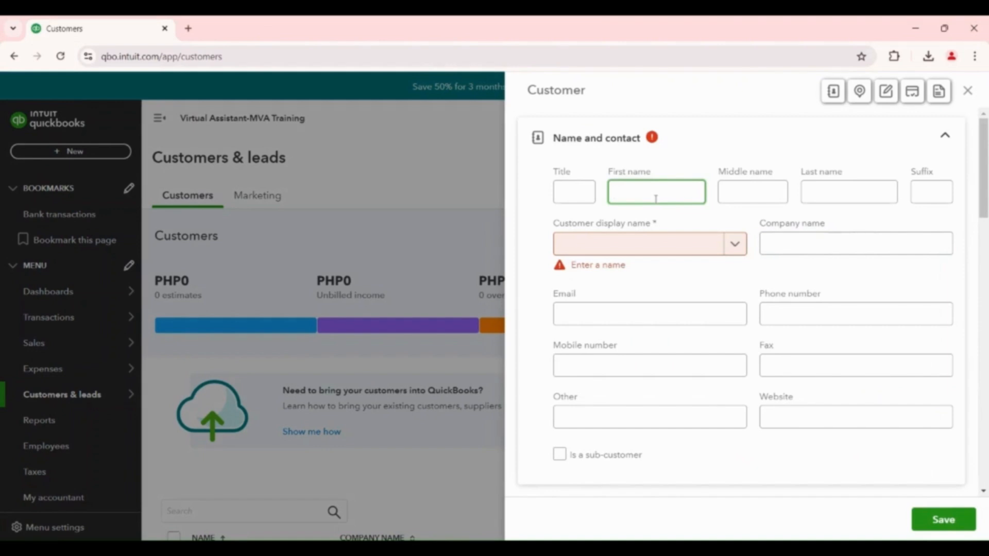
type("Janna")
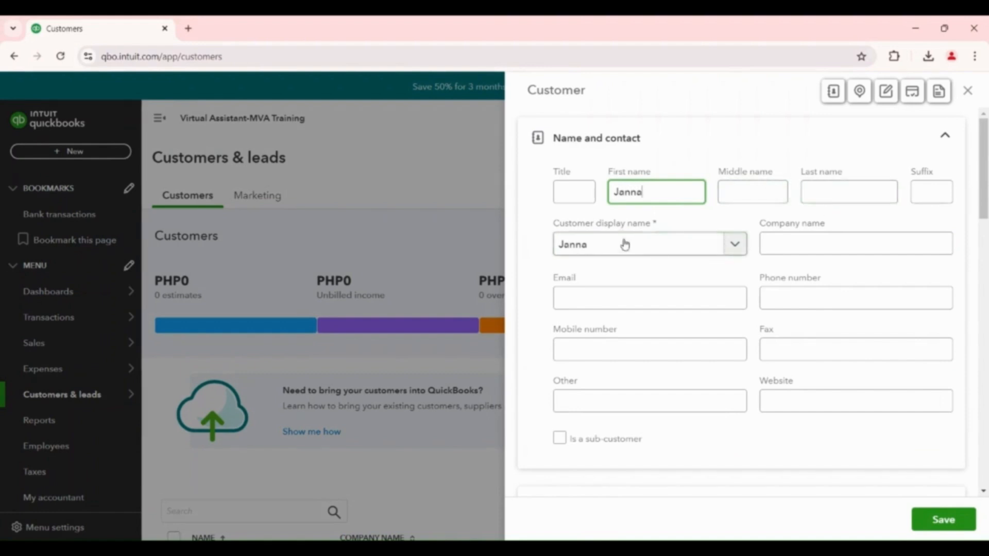
Enter the second customer's email address and save the record with the address, notes and payment fields blank
left_click(642, 296)
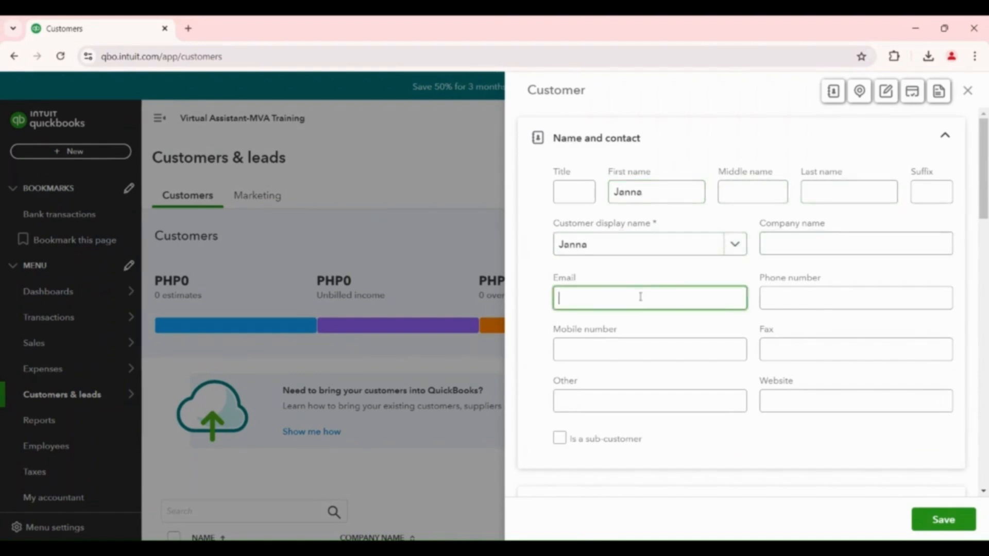
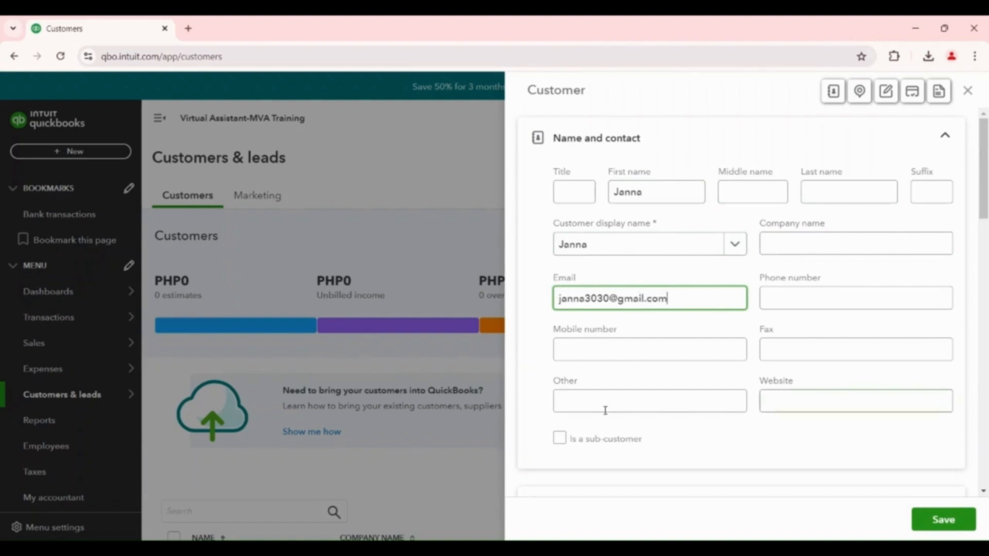
scroll(790, 326, "down", 10)
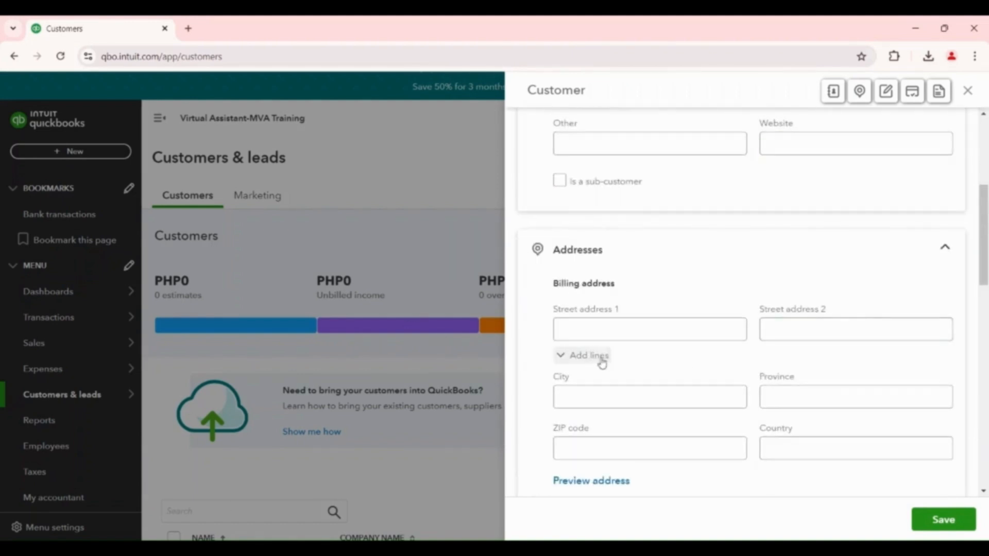
scroll(763, 278, "down", 10)
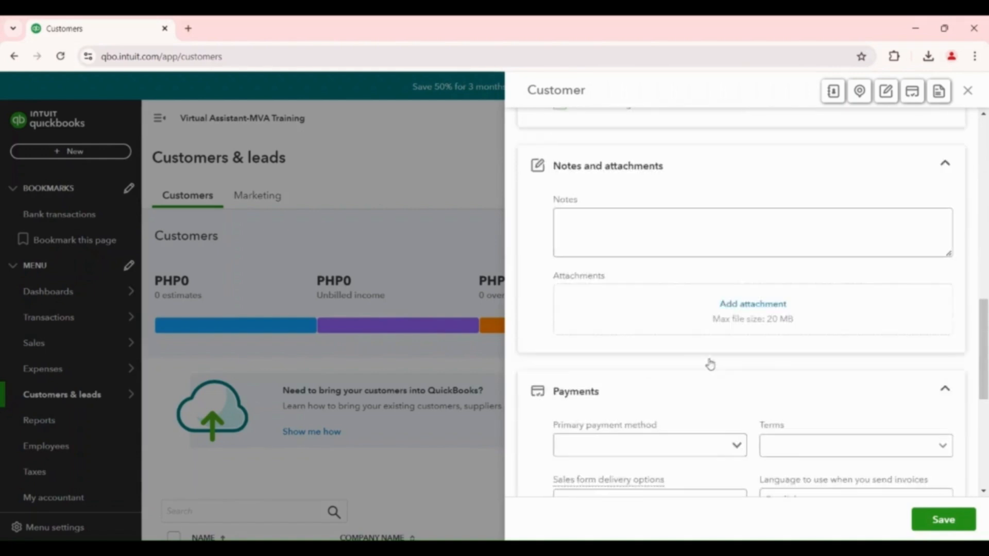
left_click(967, 520)
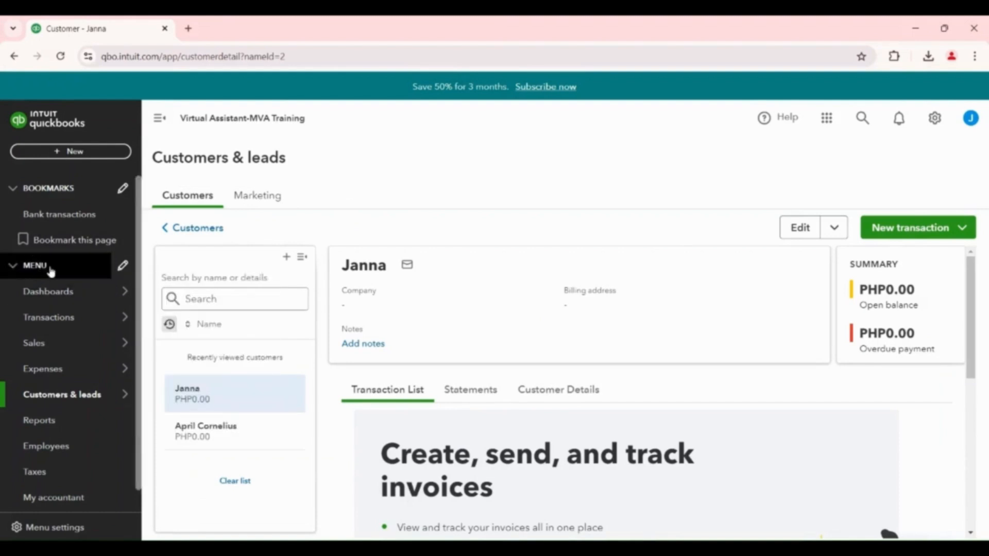
Visit the Dashboards home page, return to the Customers list, and check the customer entries
left_click(64, 292)
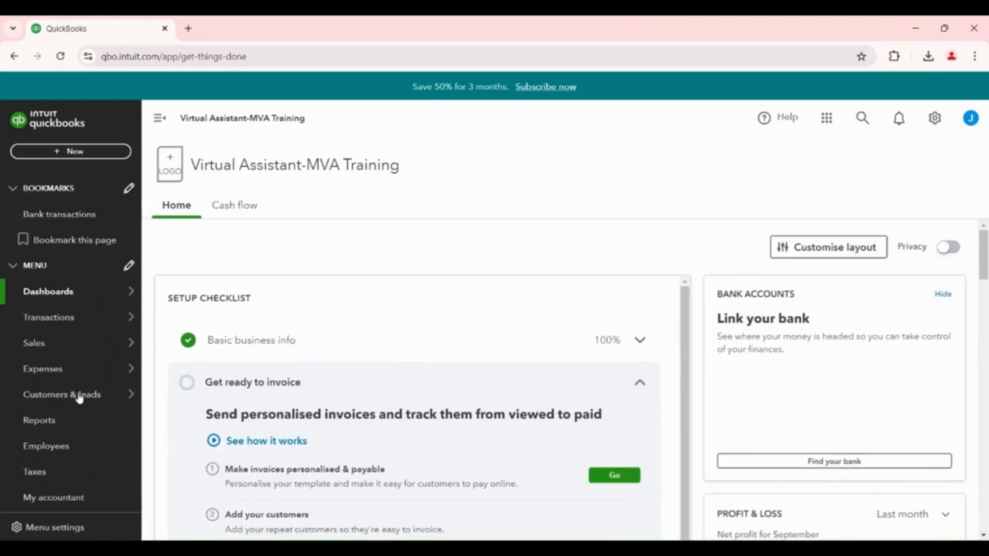
mouse_move(81, 396)
left_click(181, 394)
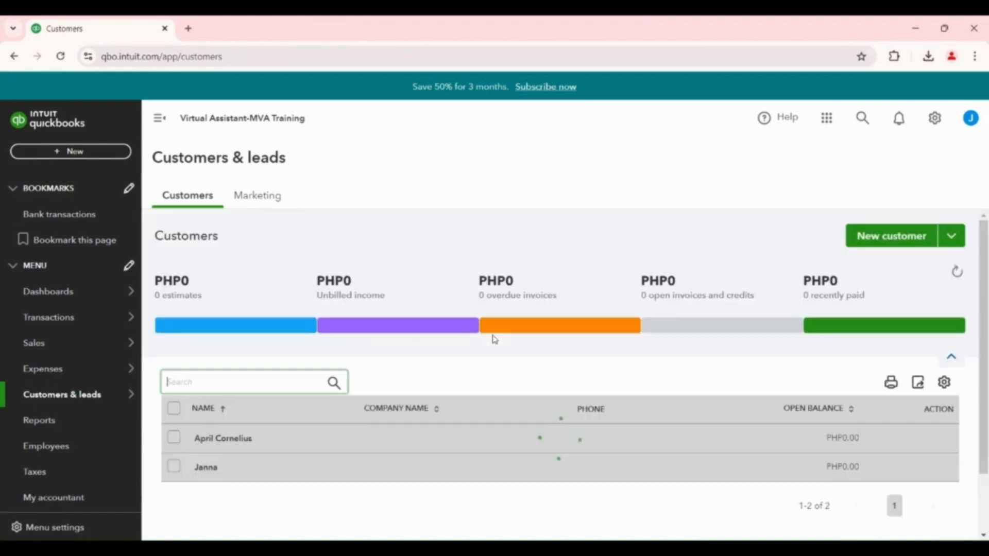
scroll(158, 507, "down", 1)
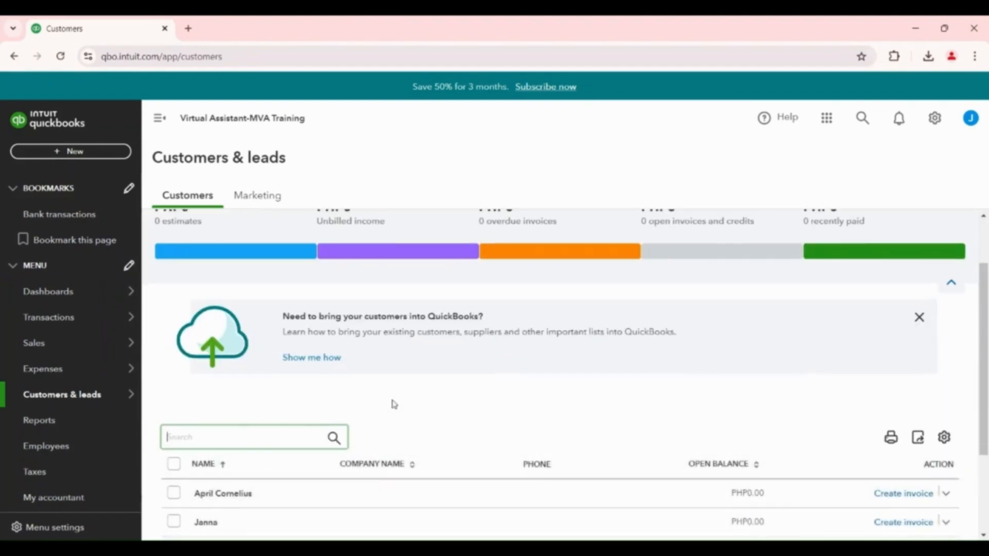
Go from the customer list to the Suppliers page under Expenses and start adding a supplier manually
scroll(394, 405, "down", 2)
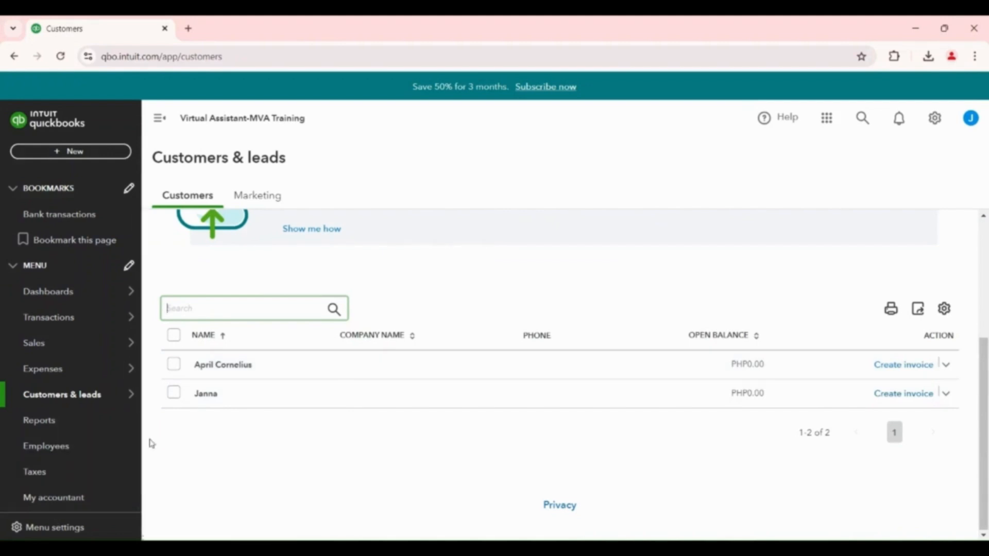
mouse_move(77, 374)
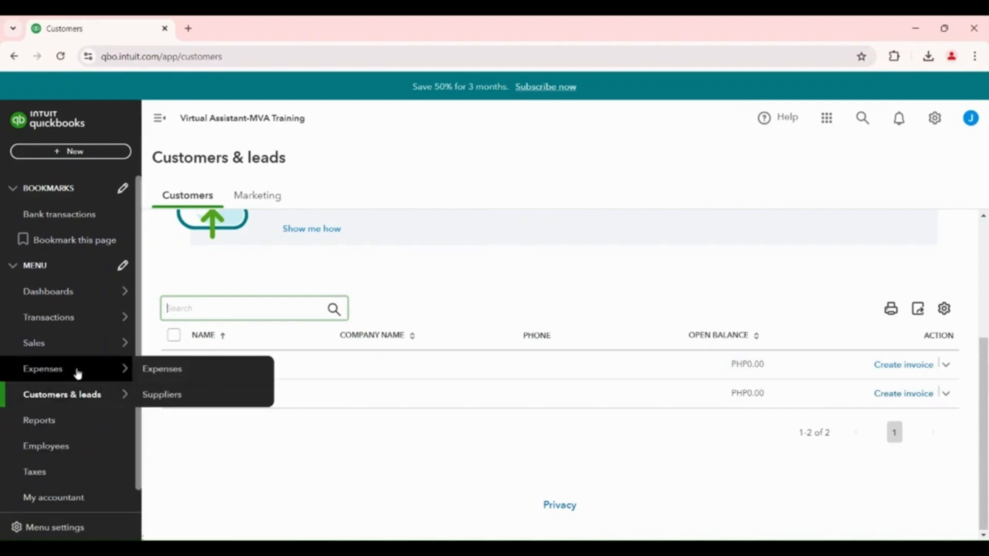
mouse_move(107, 293)
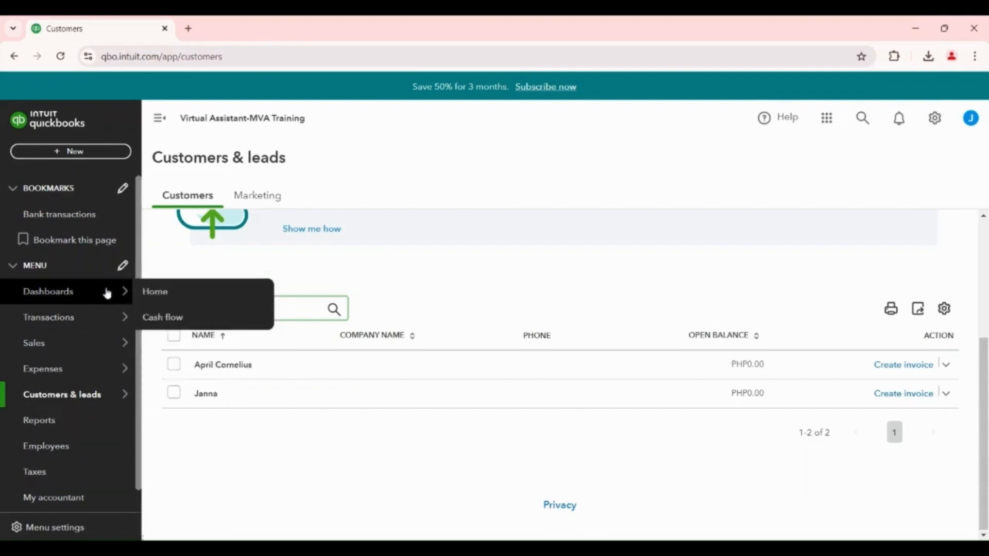
mouse_move(94, 347)
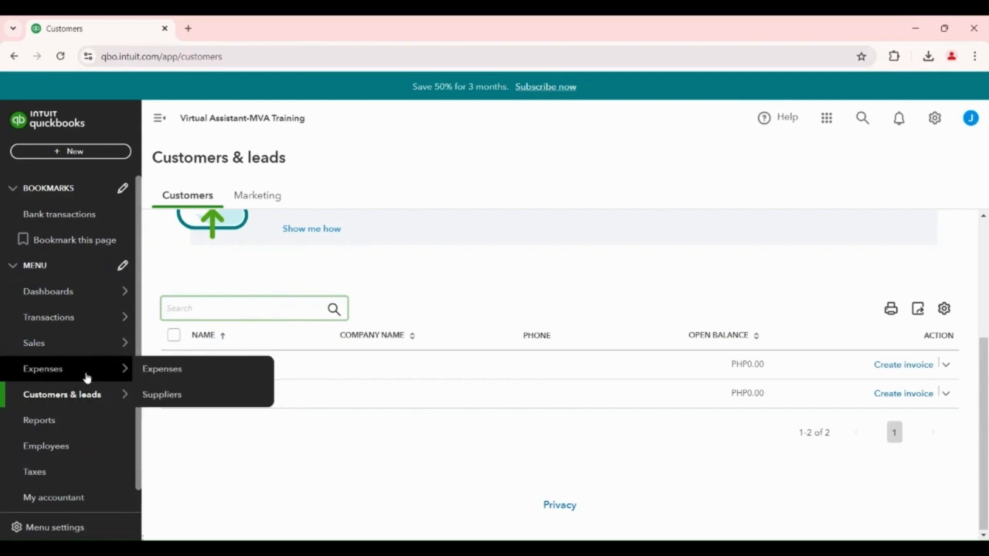
left_click(172, 401)
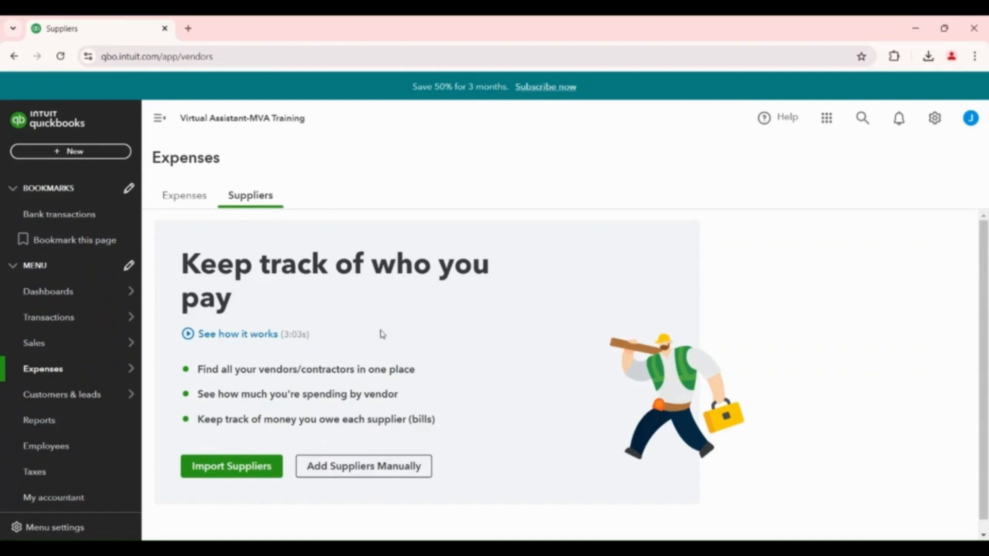
left_click(364, 469)
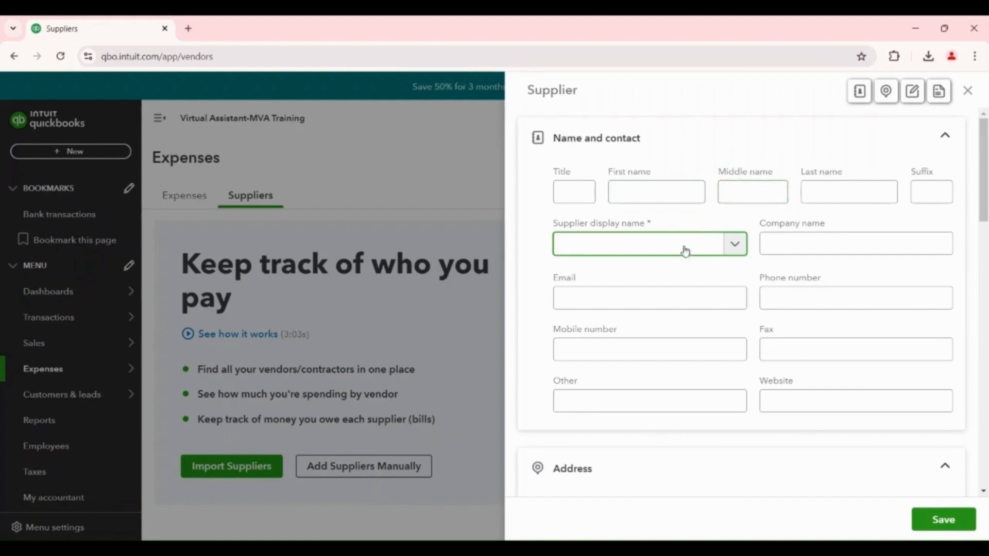
Enter J2 Global Canada,Inc as the new supplier's company name, leaving the personal name fields blank
left_click(636, 194)
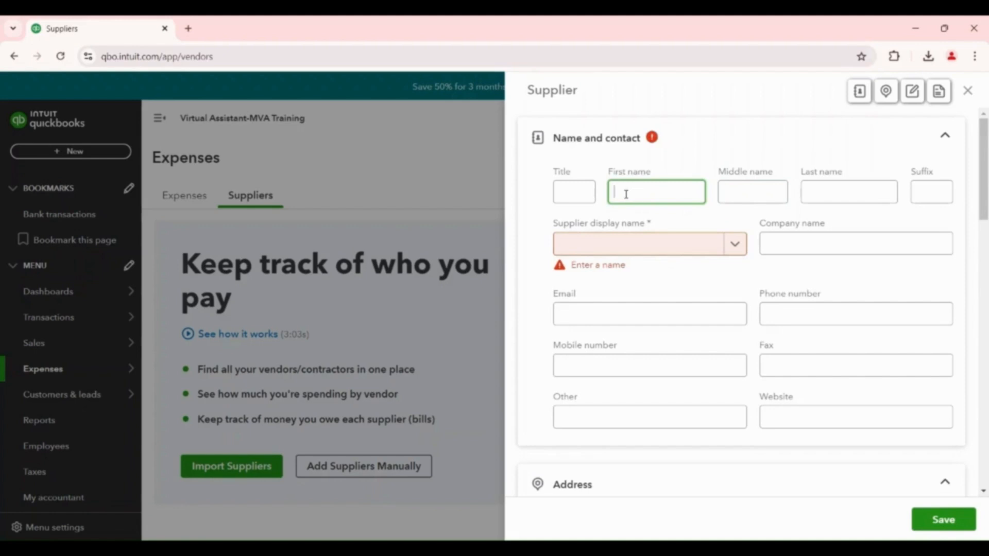
left_click(826, 245)
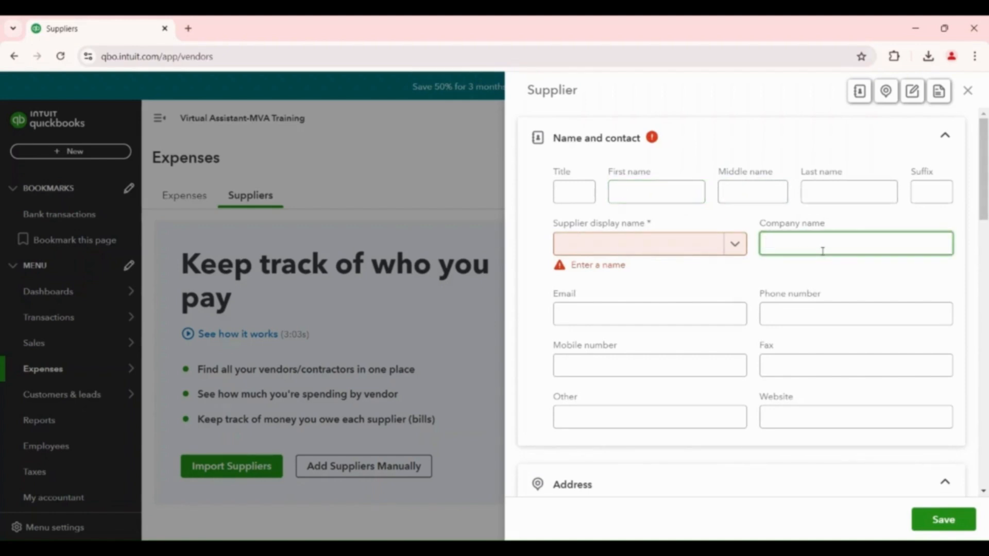
type("J2")
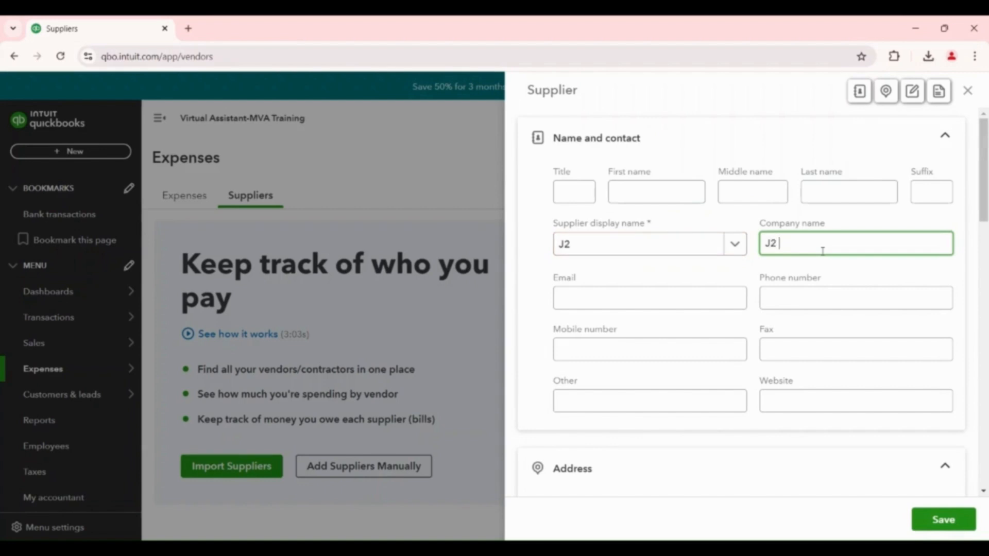
type(" Global Canada,In")
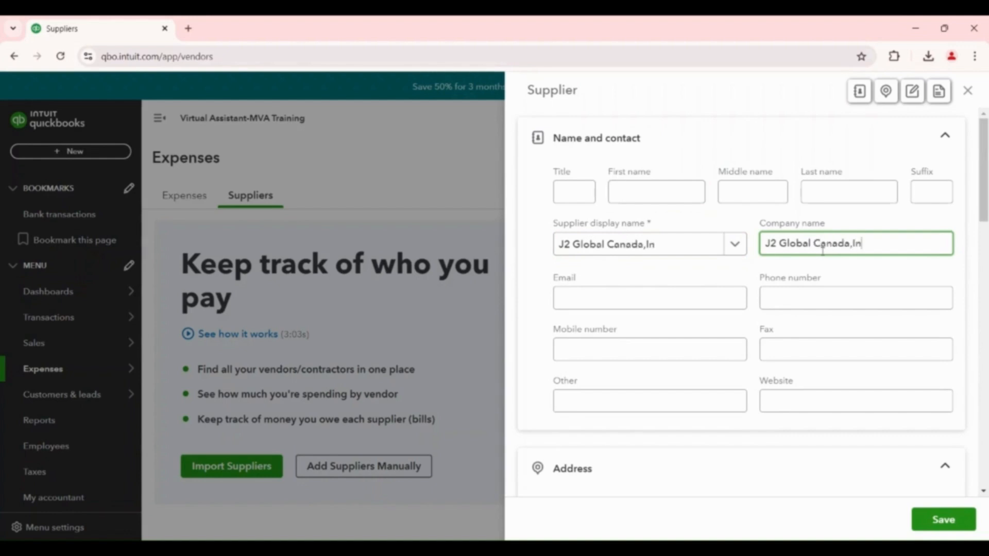
type("c")
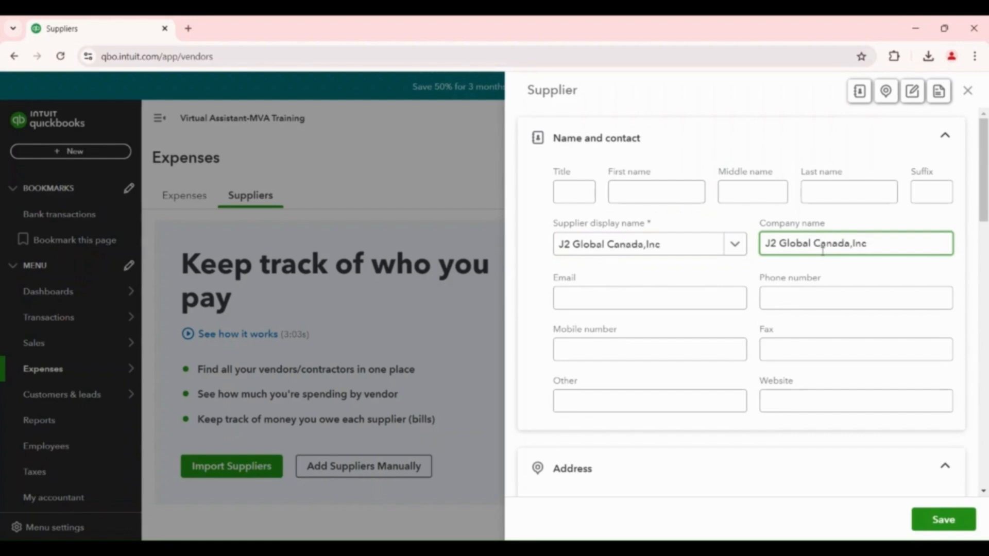
Fill in the email address and phone number of the J2 Global Canada,Inc supplier
left_click(592, 295)
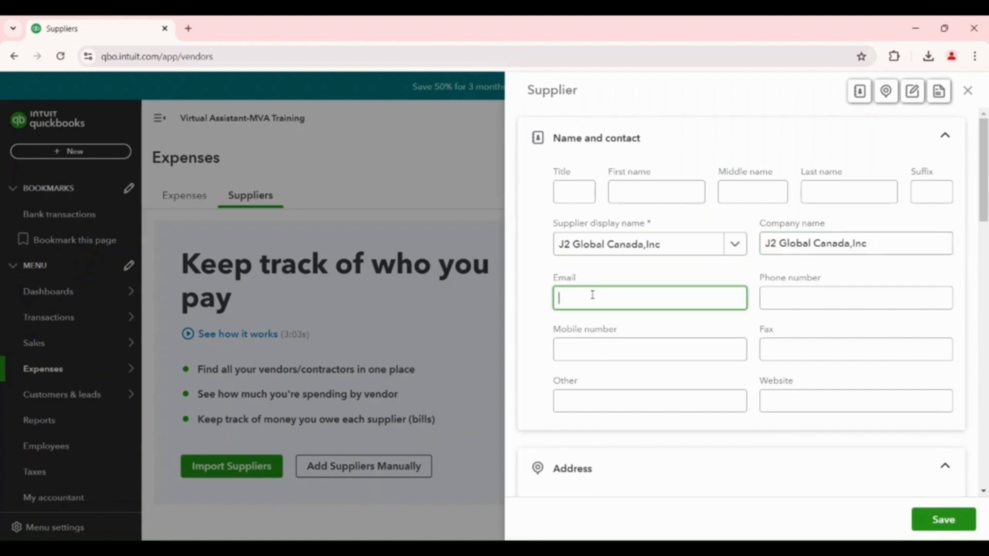
left_click(784, 292)
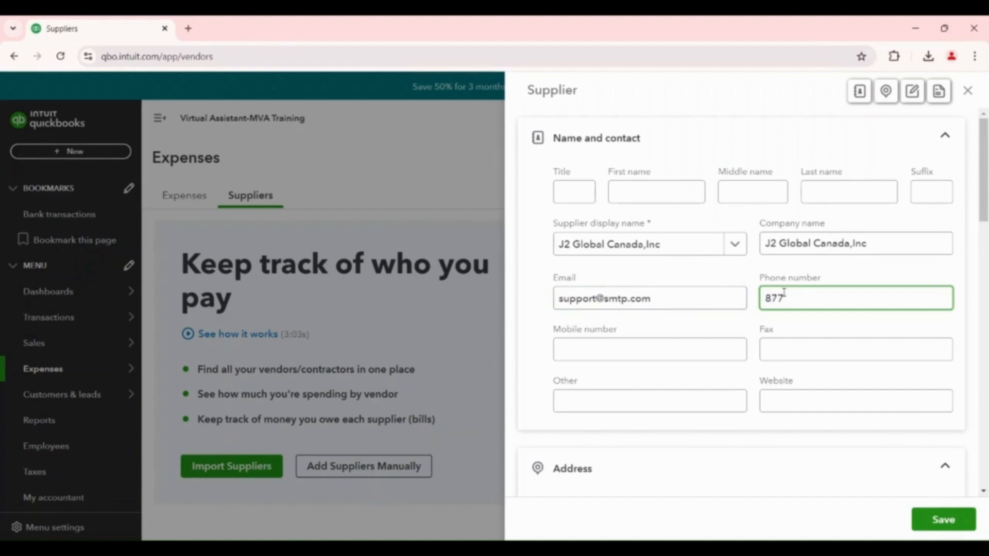
Save the J2 Global Canada,Inc supplier with the address, notes, payment terms and opening balance fields blank
scroll(602, 387, "down", 5)
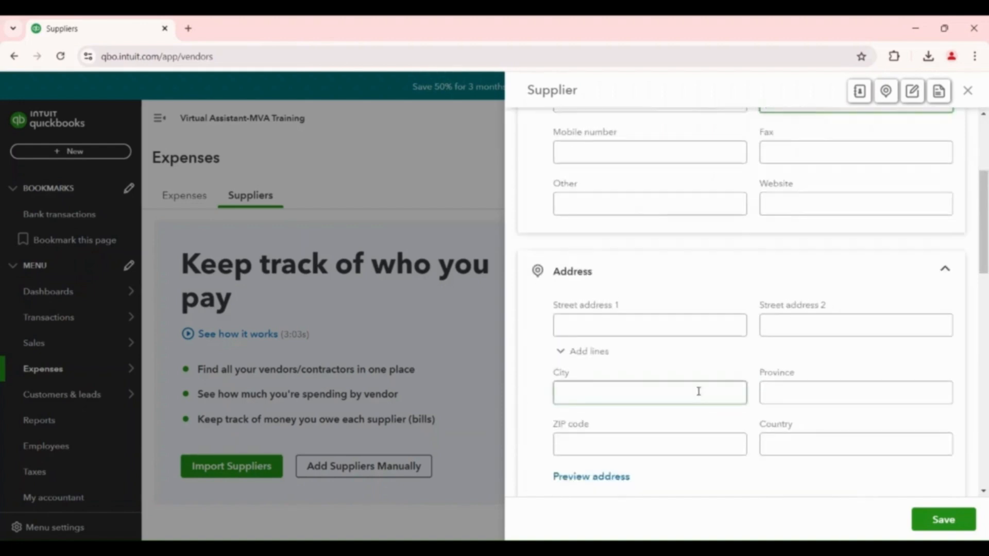
left_click(660, 374)
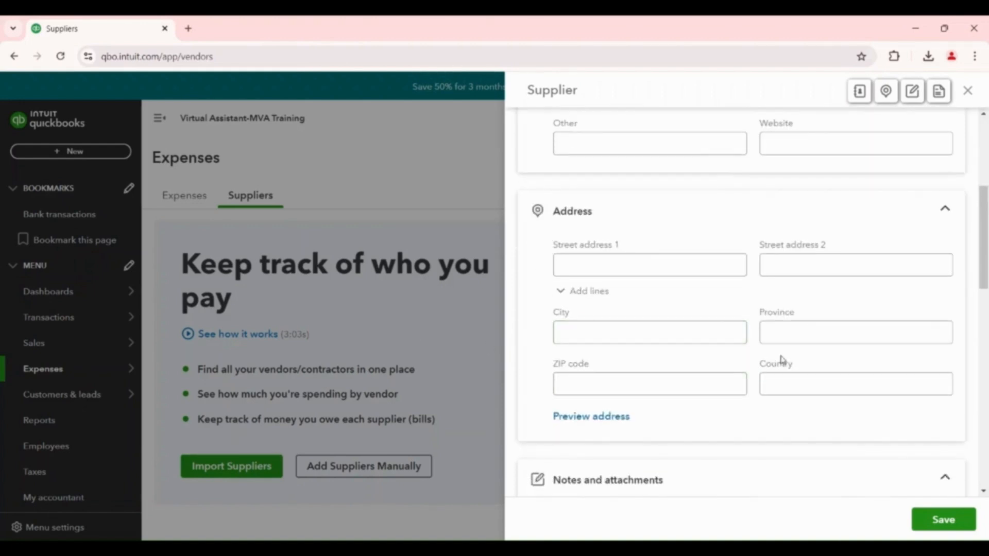
scroll(814, 348, "down", 5)
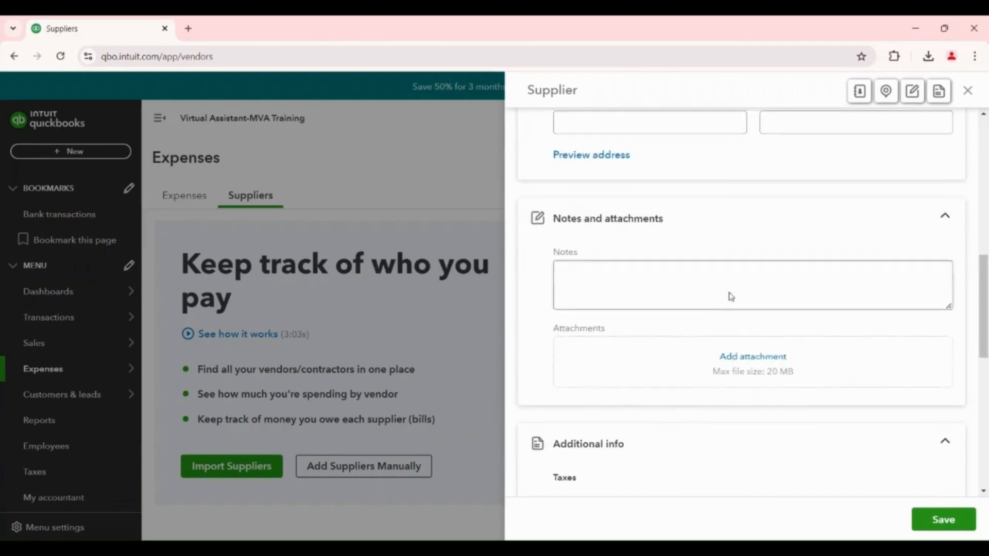
scroll(731, 294, "down", 5)
scroll(773, 428, "down", 5)
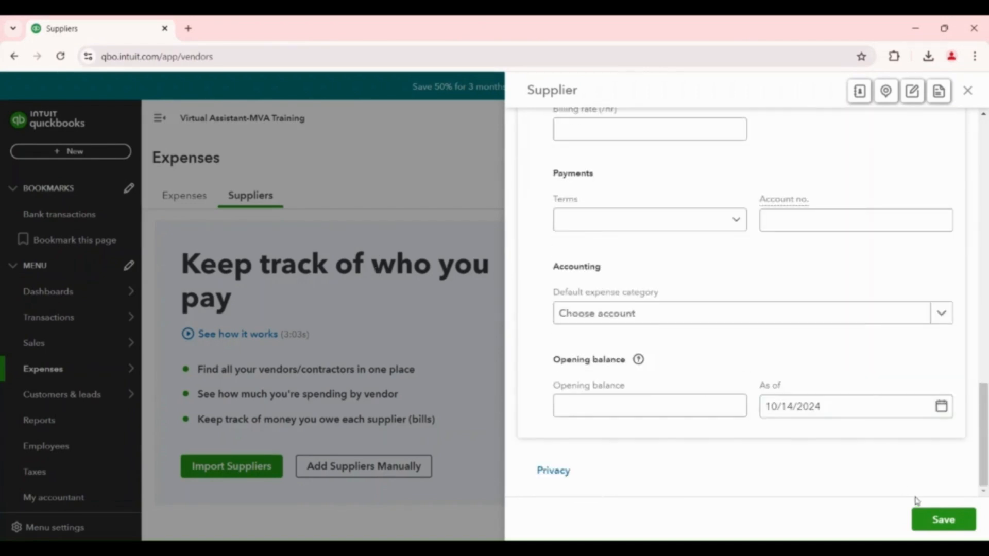
left_click(961, 525)
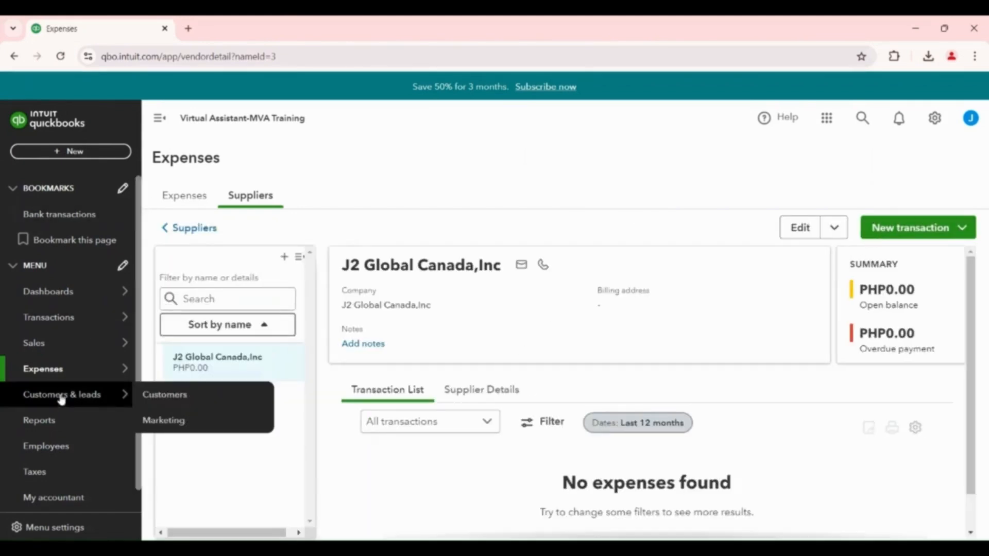
Return to the Suppliers list and start a second supplier record with the company name Zapier, Inc
mouse_move(61, 376)
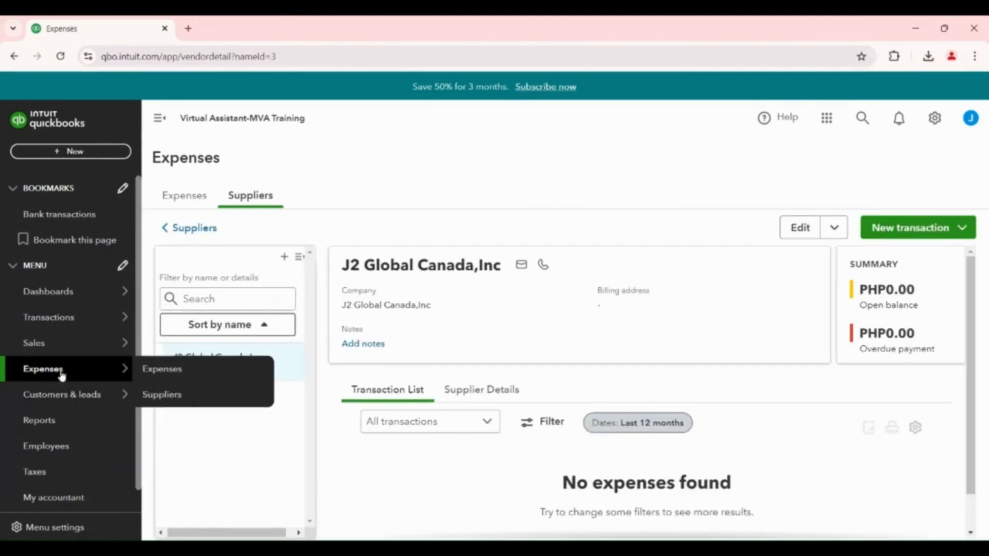
left_click(176, 397)
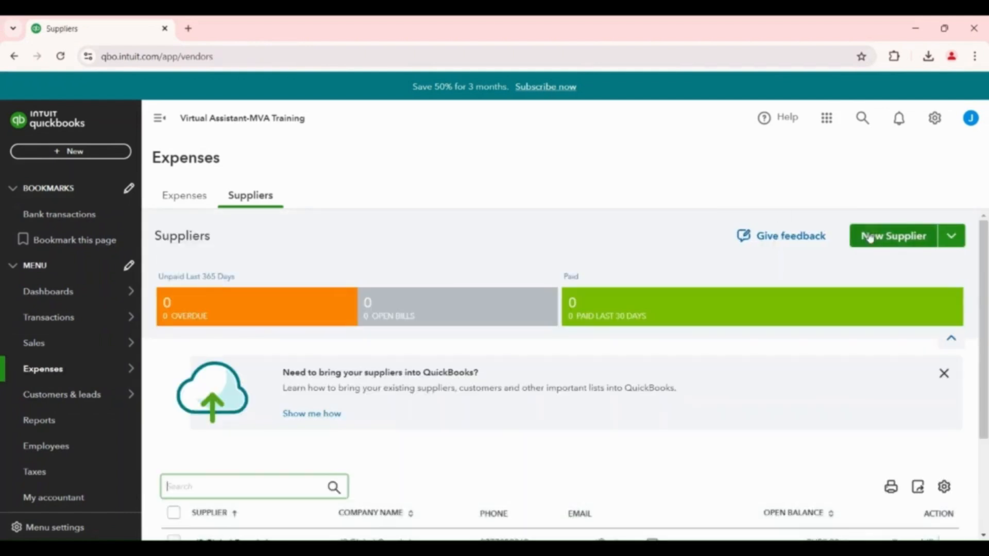
left_click(893, 246)
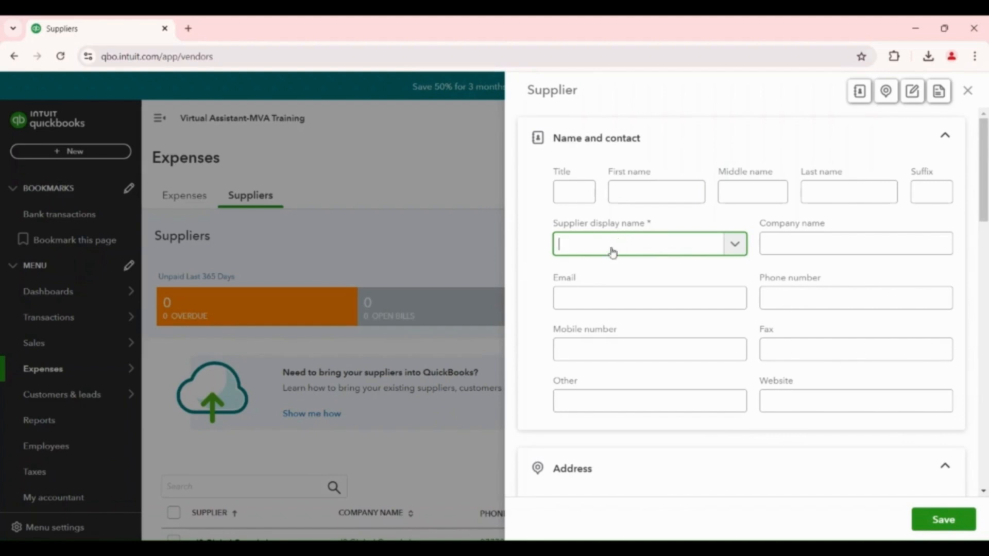
left_click(793, 242)
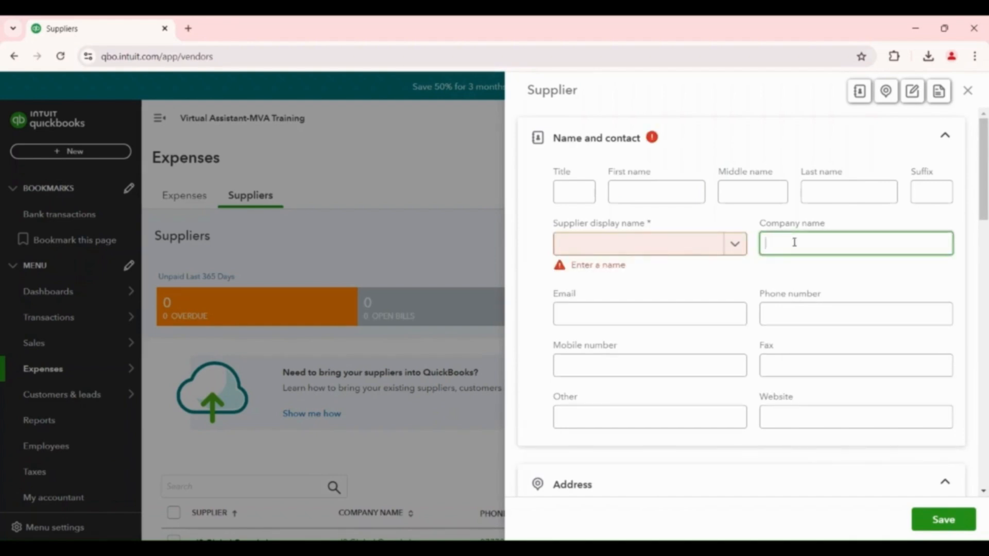
type("Zapier")
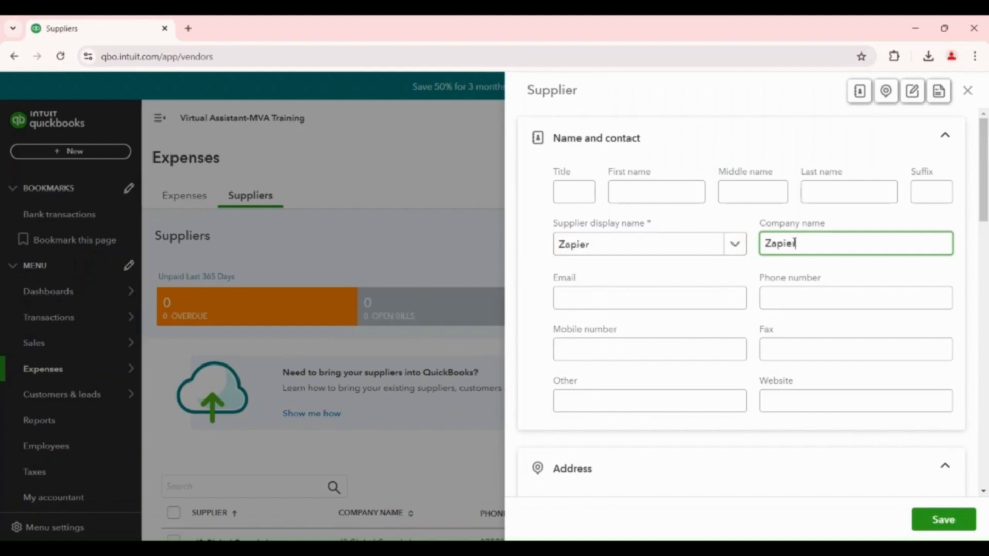
type(", Inc")
Fill in the email address of the Zapier, Inc supplier
left_click(640, 298)
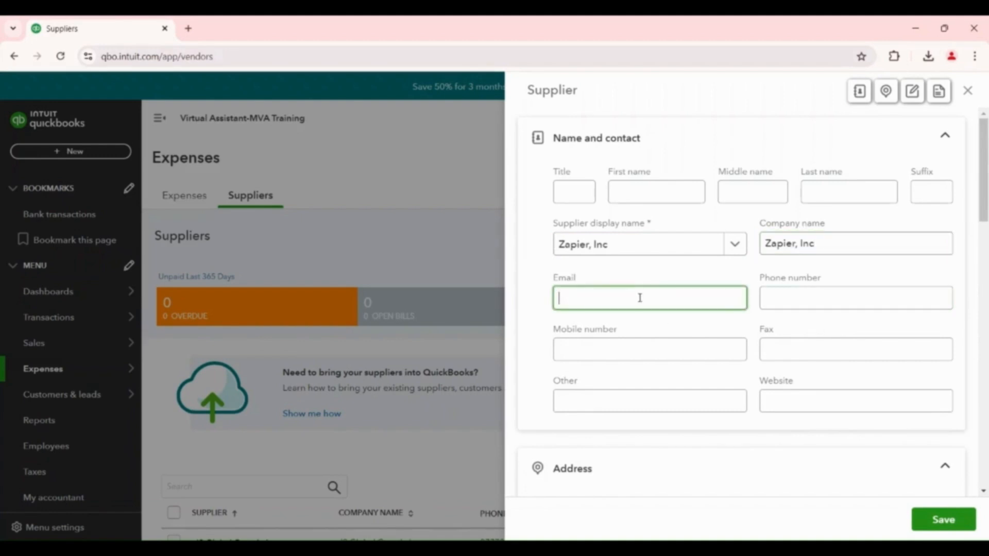
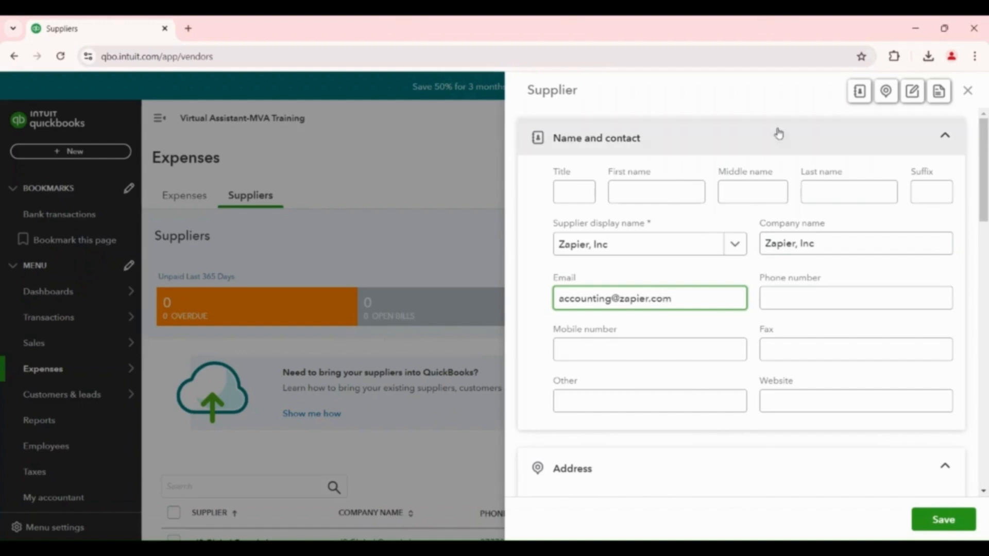
Review the Zapier, Inc supplier form and save it with the phone, address, tax and payment fields blank
scroll(721, 361, "down", 1)
scroll(728, 355, "down", 3)
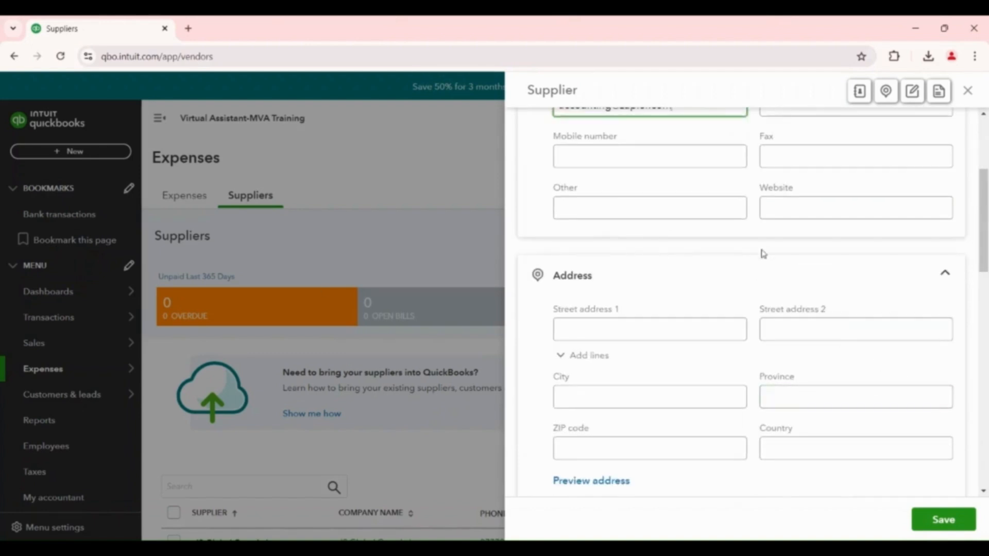
left_click(737, 214)
scroll(899, 439, "up", 3)
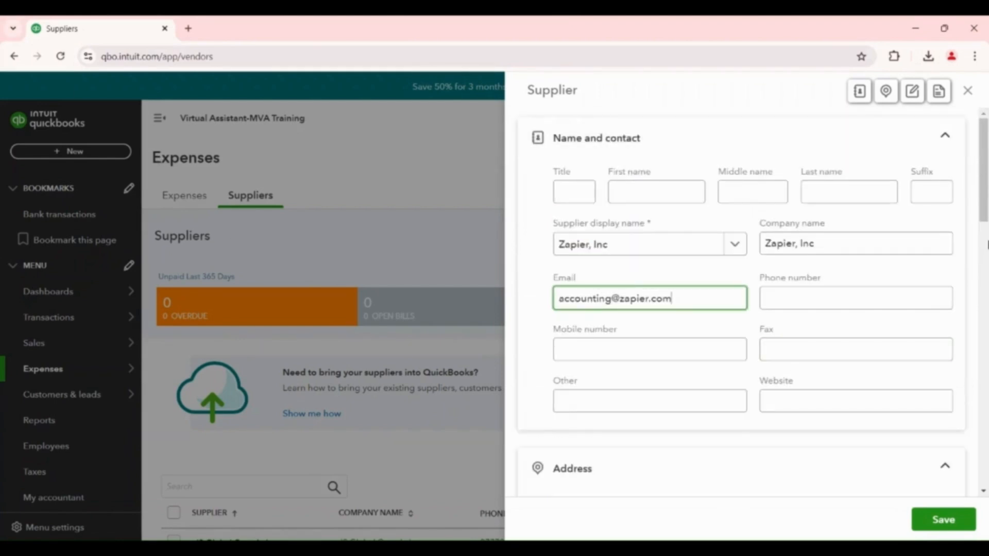
scroll(819, 379, "down", 9)
scroll(826, 380, "down", 7)
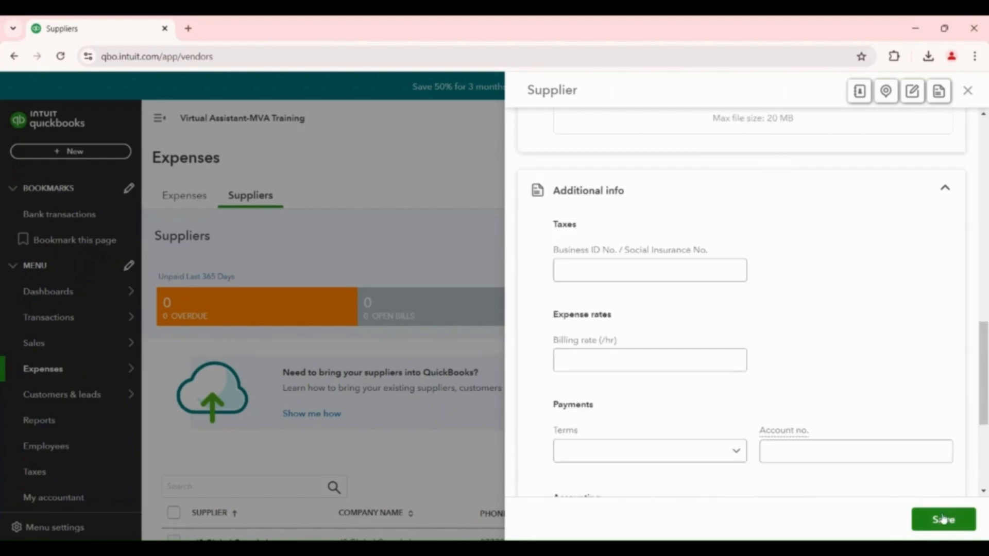
left_click(940, 521)
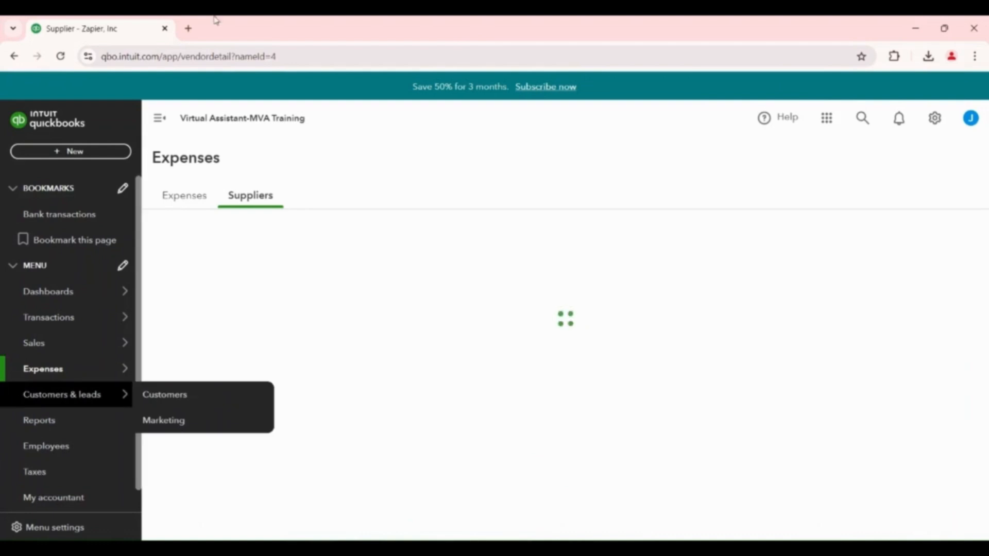
Reopen the Suppliers list and start a third supplier record with the company name Flodesk, Inc
mouse_move(57, 370)
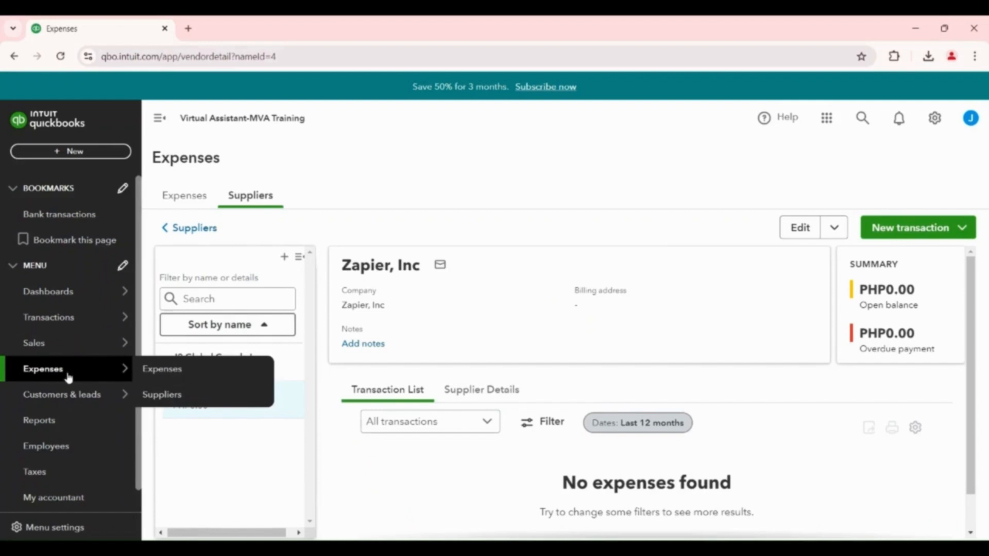
left_click(201, 402)
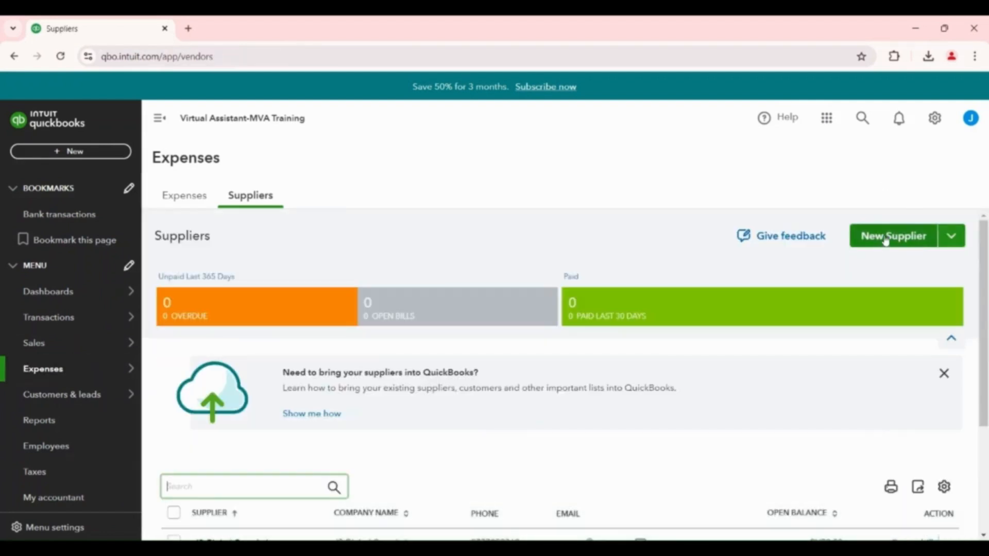
left_click(880, 242)
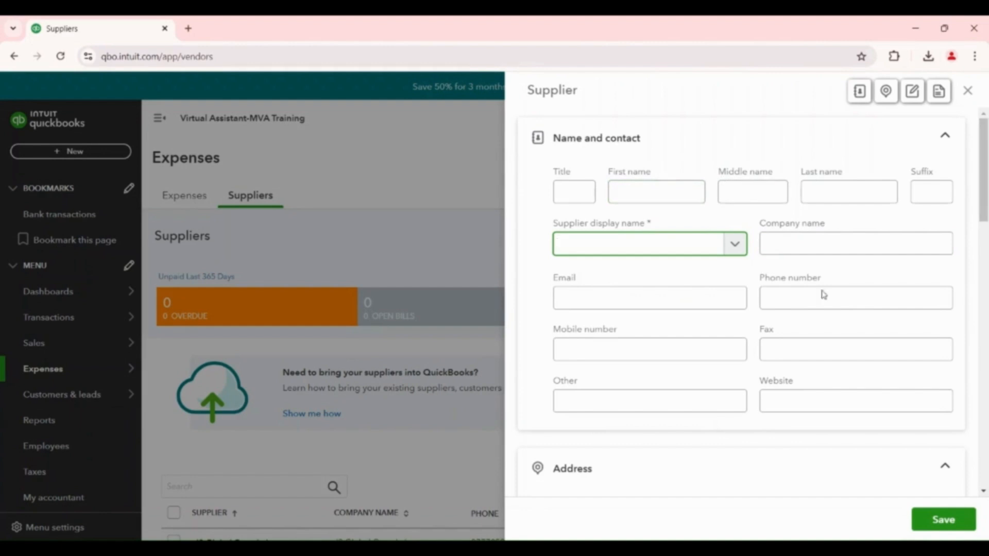
left_click(786, 242)
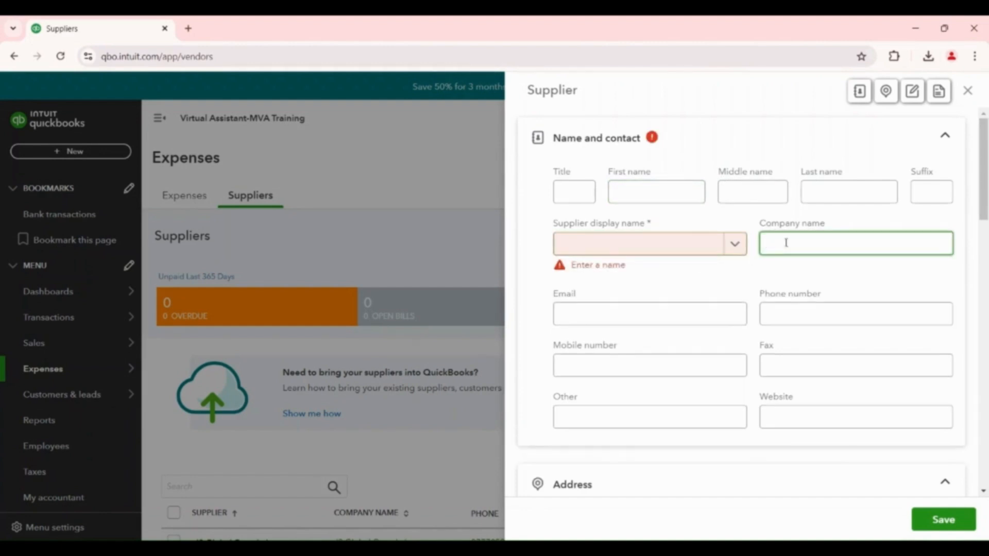
type("Flodesk")
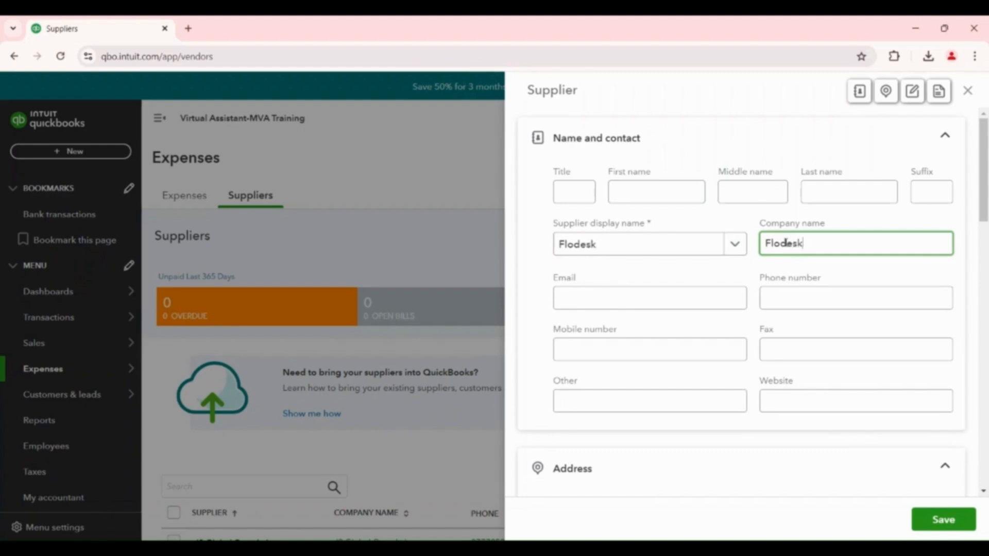
type(", Inc")
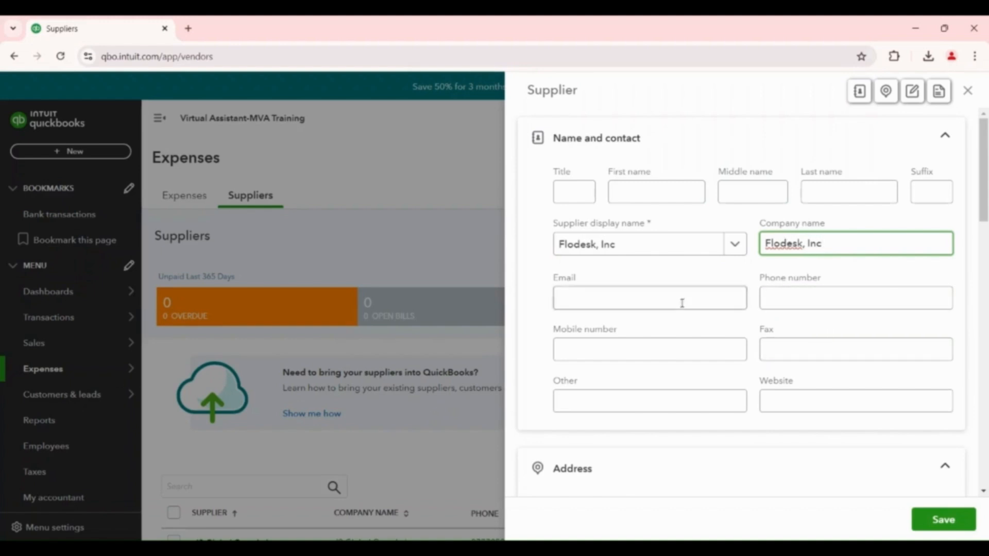
Fill in the Flodesk, Inc supplier's email address and save the record with the remaining fields blank
left_click(592, 303)
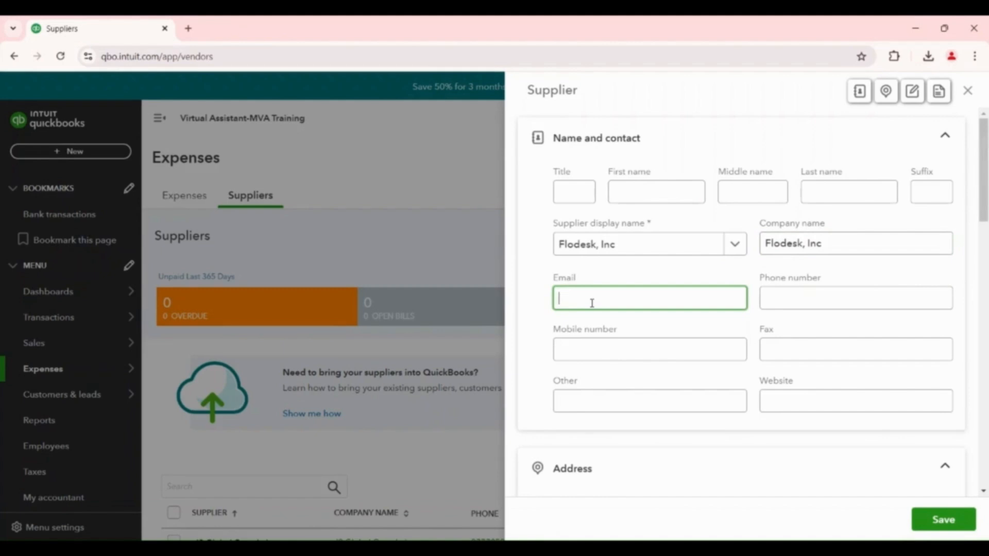
scroll(656, 335, "down", 12)
scroll(588, 389, "down", 3)
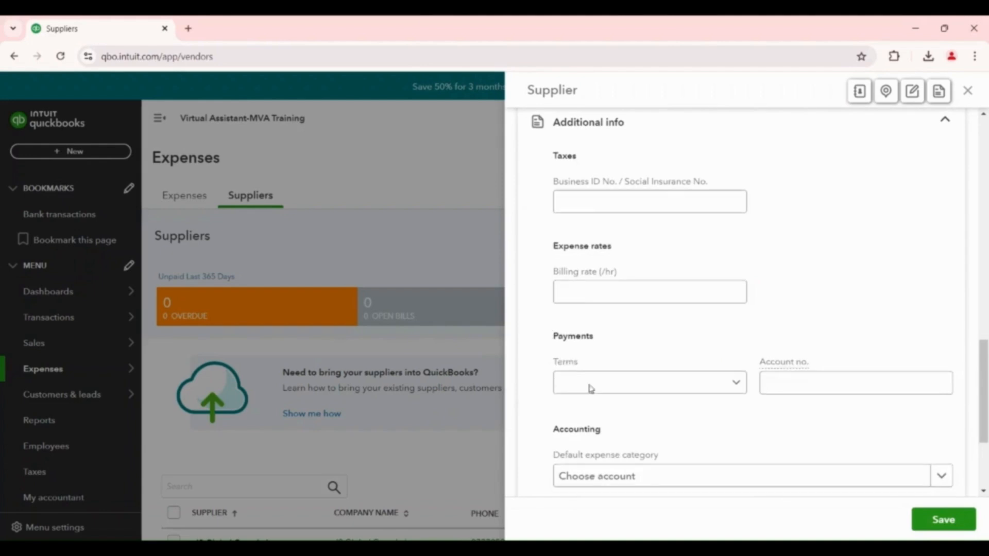
left_click(944, 524)
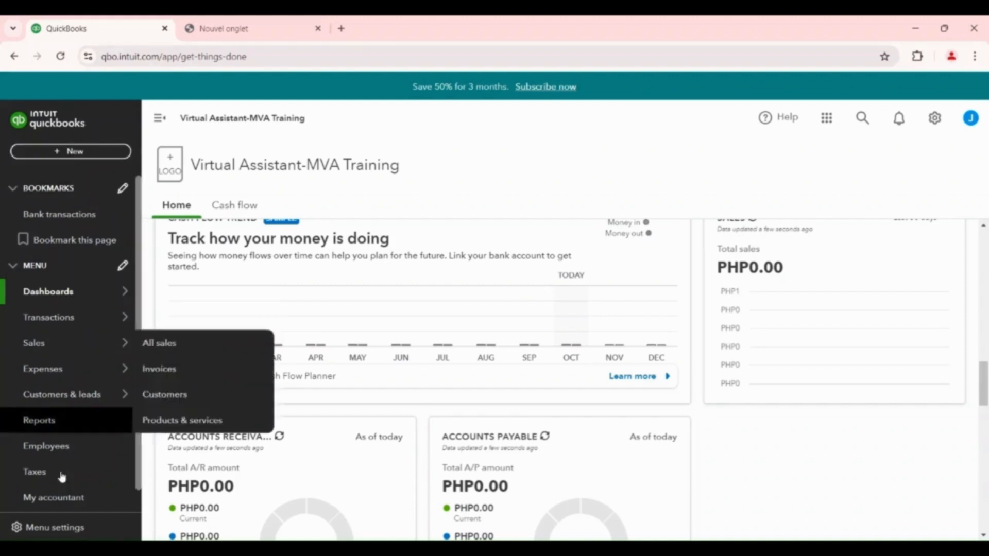
Start a new bank deposit into the Cash and cash equivalents account
left_click(80, 152)
left_click(364, 235)
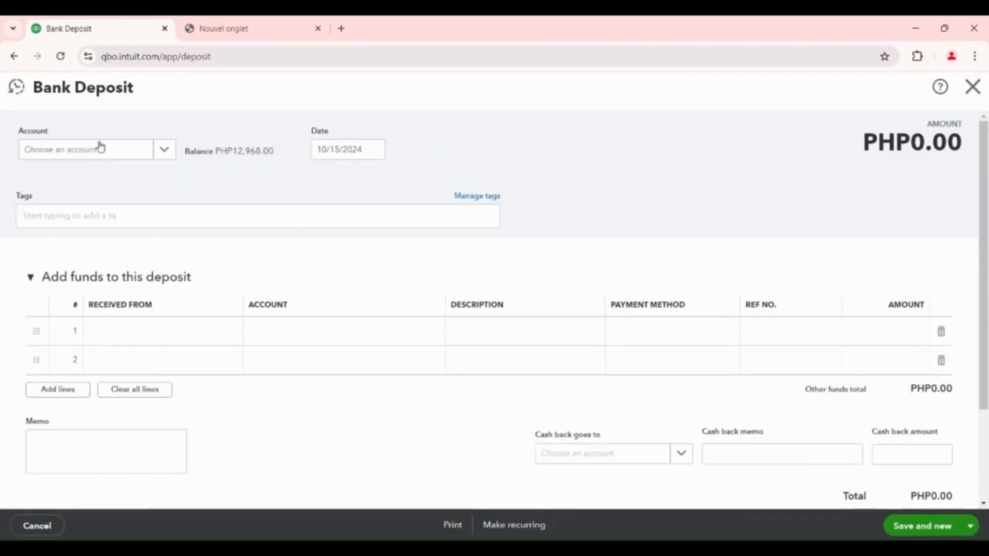
left_click(164, 154)
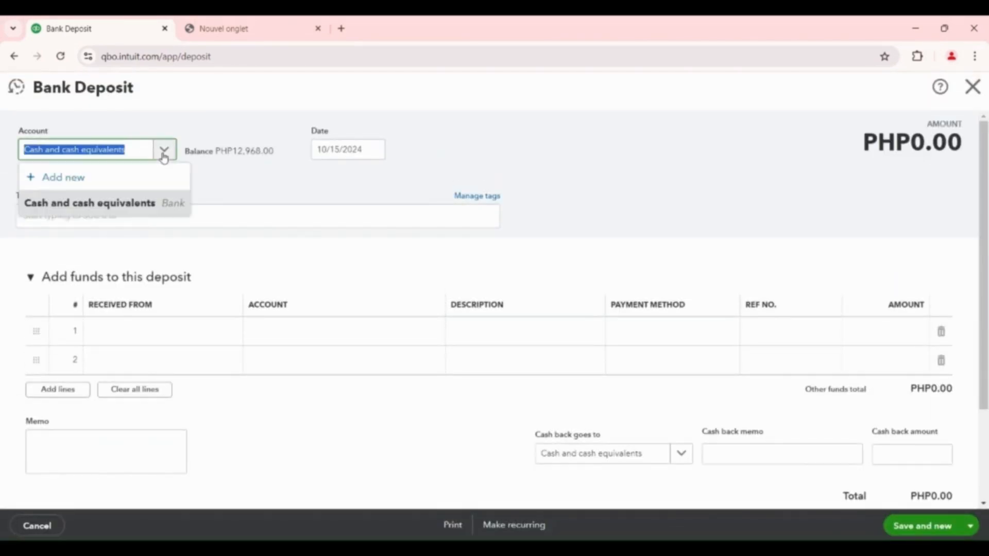
left_click(86, 206)
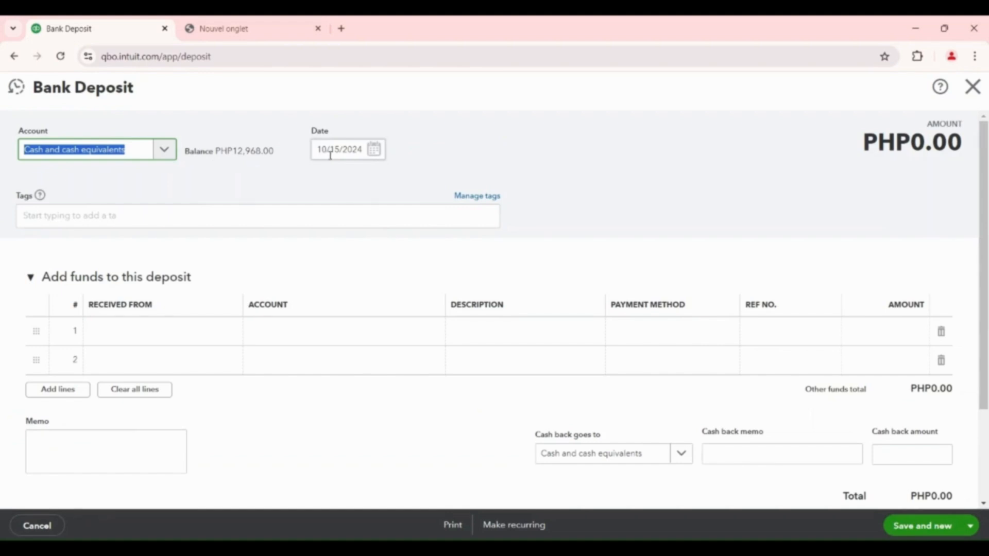
Set the bank deposit's date to 08/16/2023
left_click(373, 150)
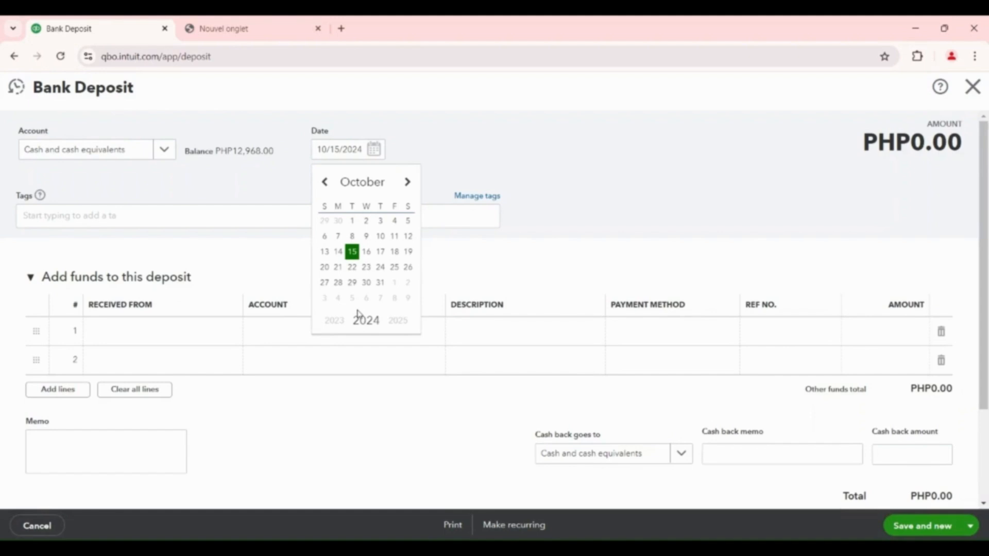
left_click(325, 182)
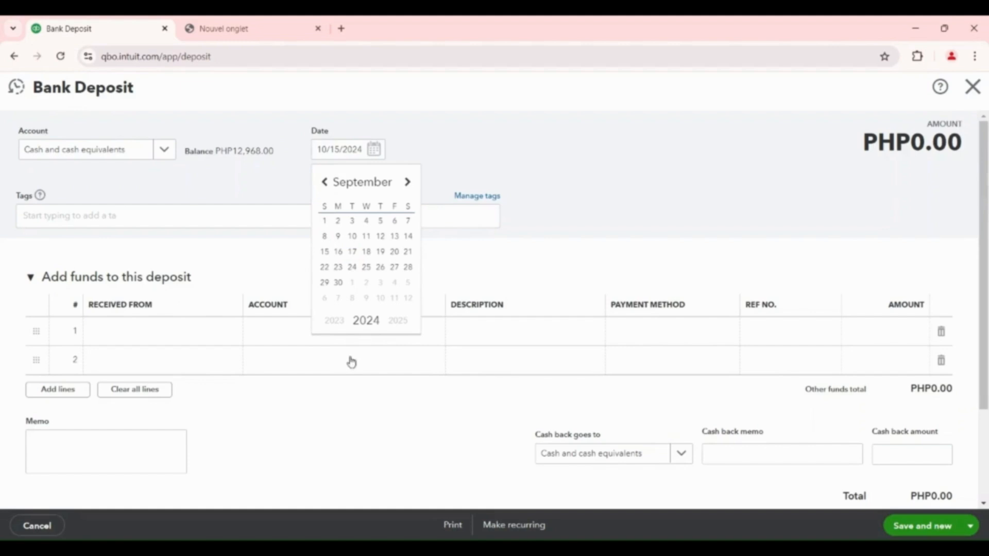
left_click(336, 321)
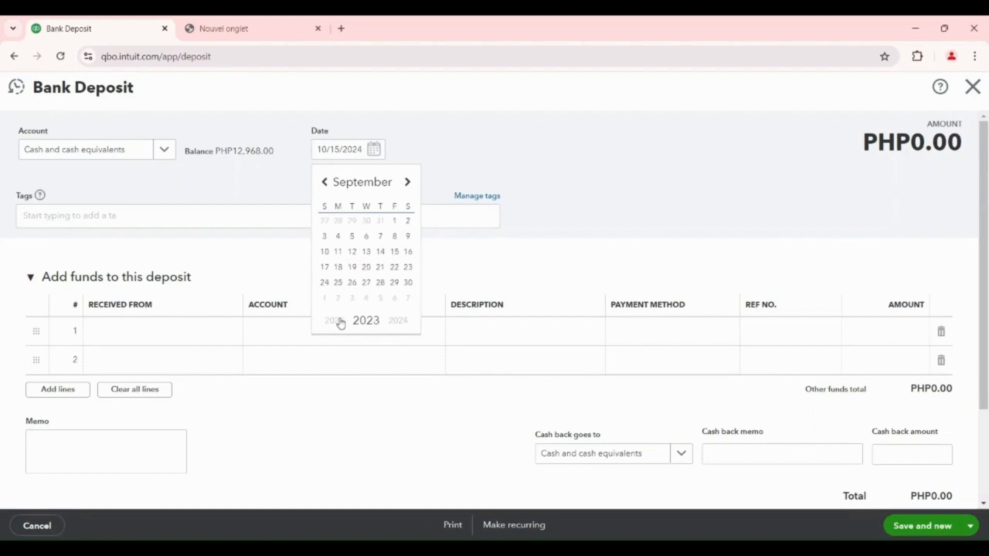
left_click(326, 182)
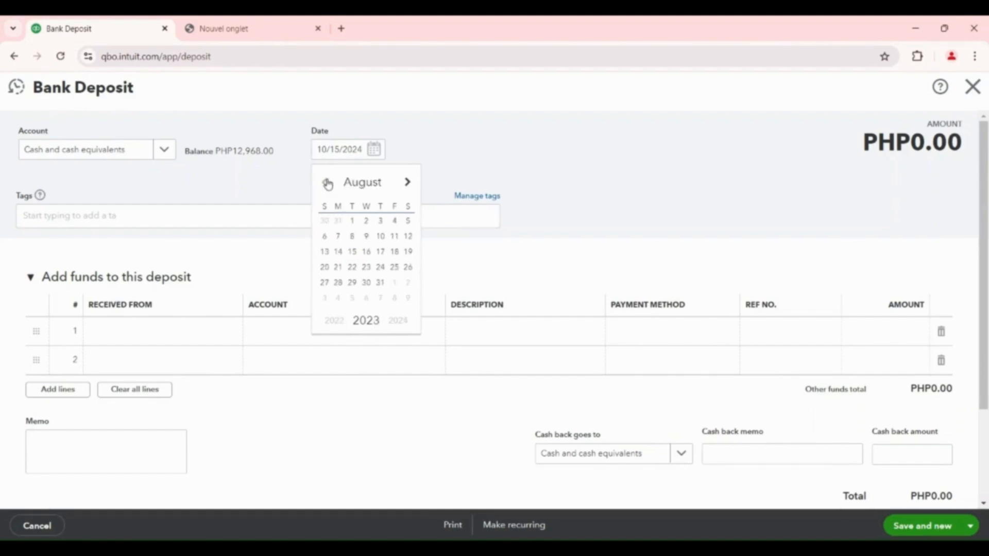
left_click(365, 253)
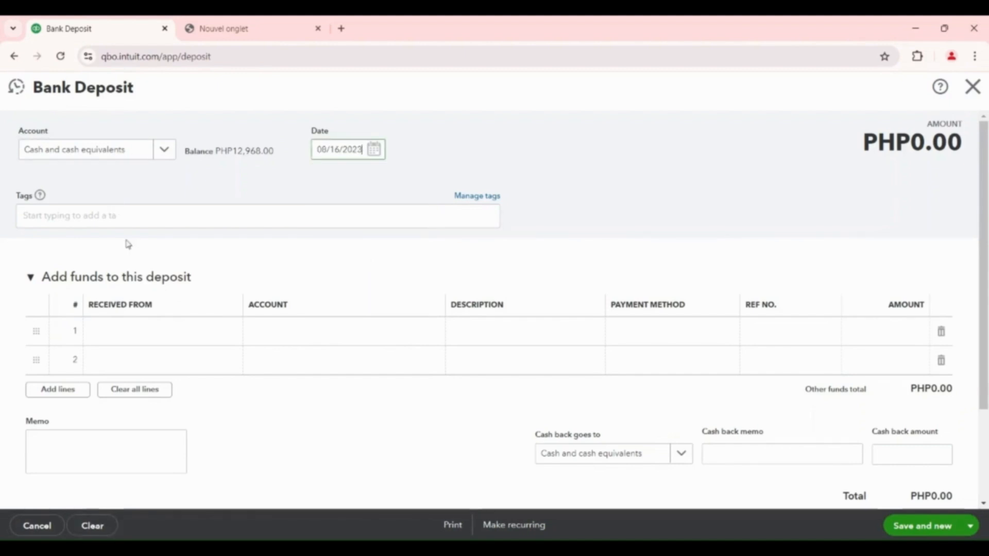
On the deposit's first line, choose the first listed customer as payer and Services as the account
left_click(141, 338)
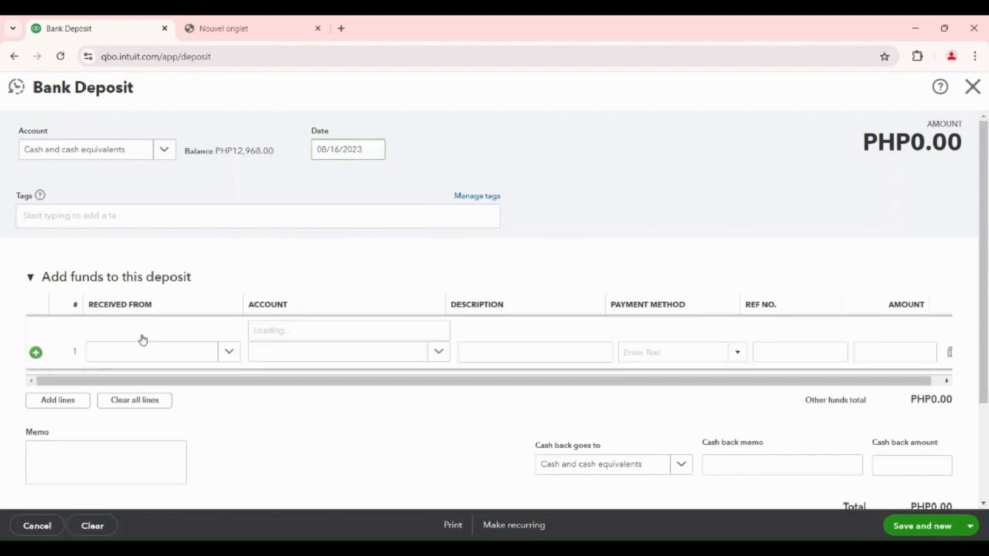
left_click(230, 332)
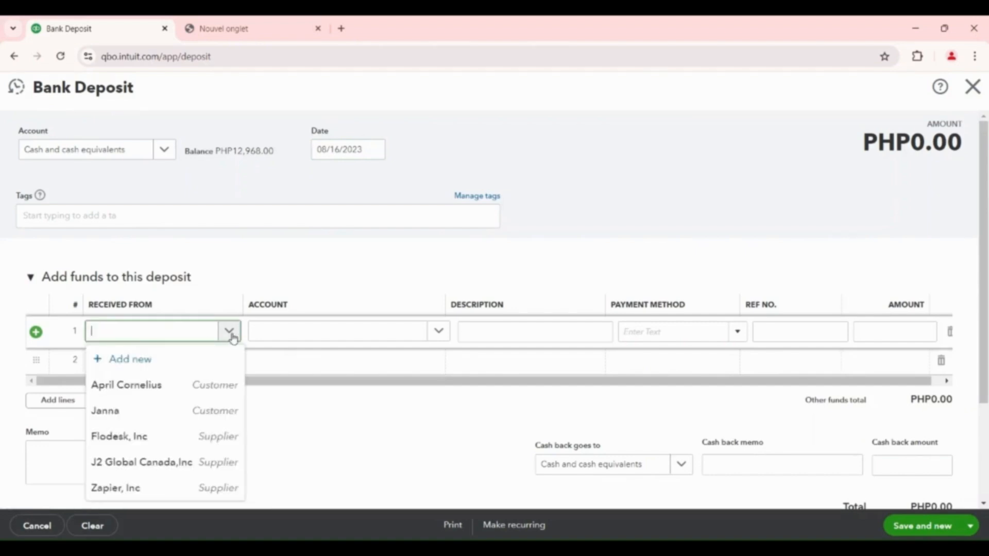
left_click(144, 395)
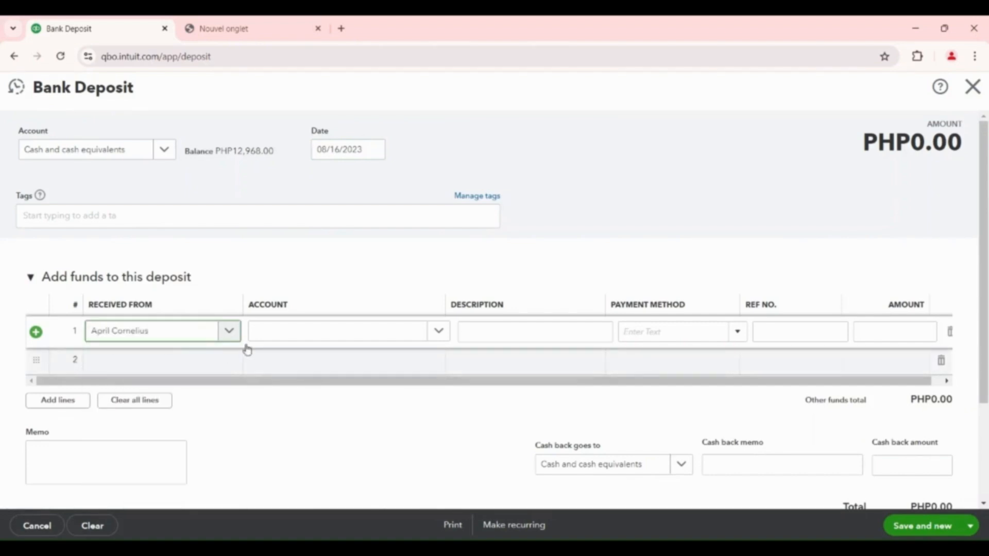
left_click(438, 332)
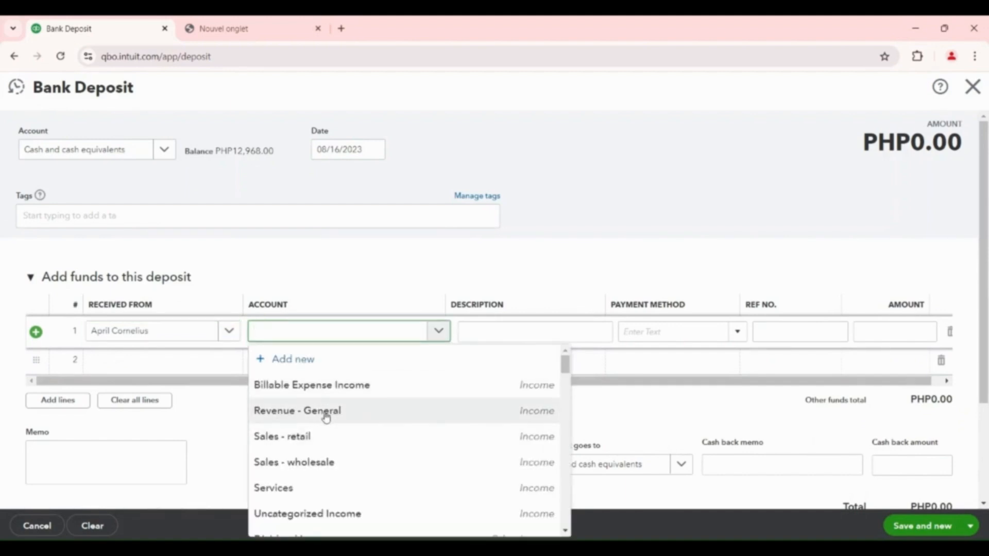
left_click(299, 488)
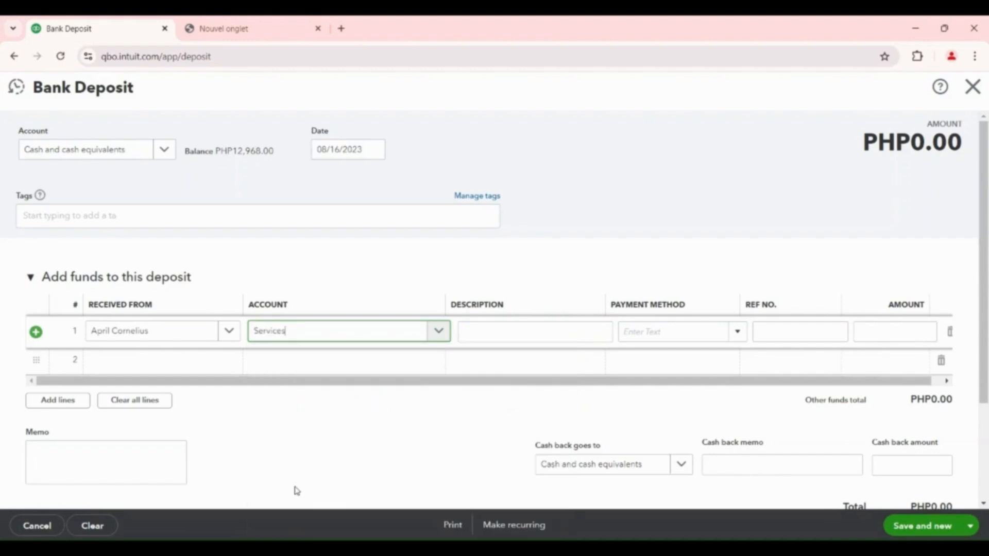
Describe the first deposit line as "Real Estate Virtual Assistant course"
left_click(512, 332)
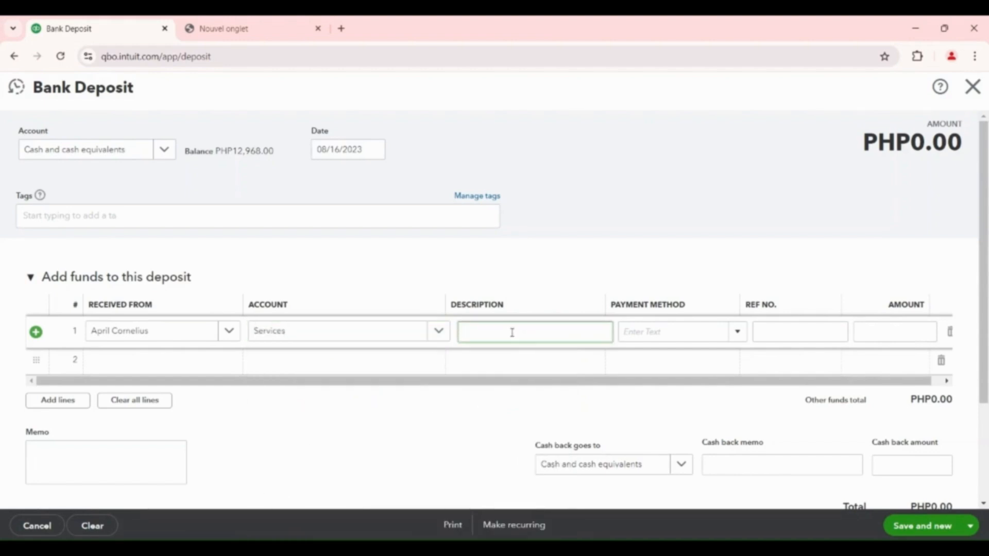
type("Real Estat")
type("e Virtual Assistant course")
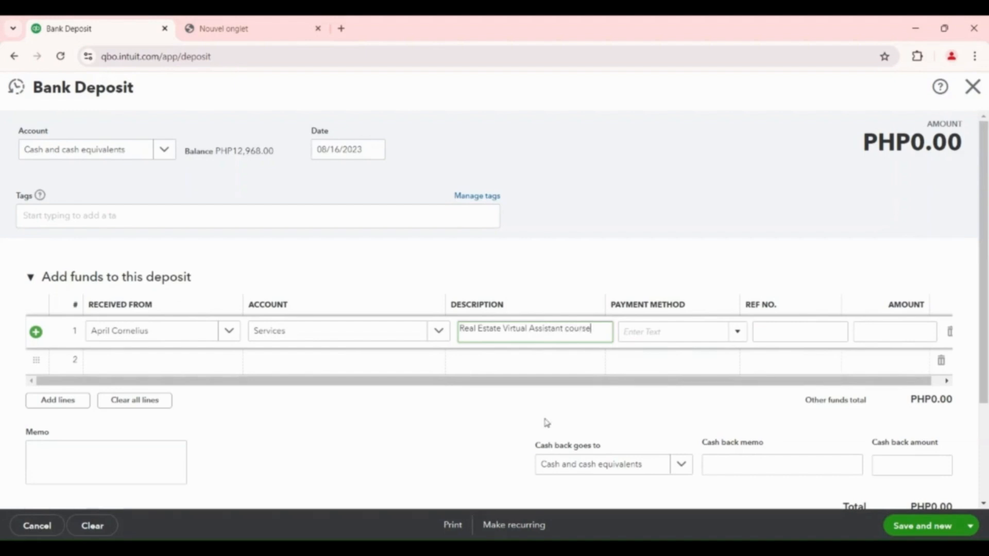
Set the line's payment method to Paypal and enter the transaction's reference number
left_click(737, 334)
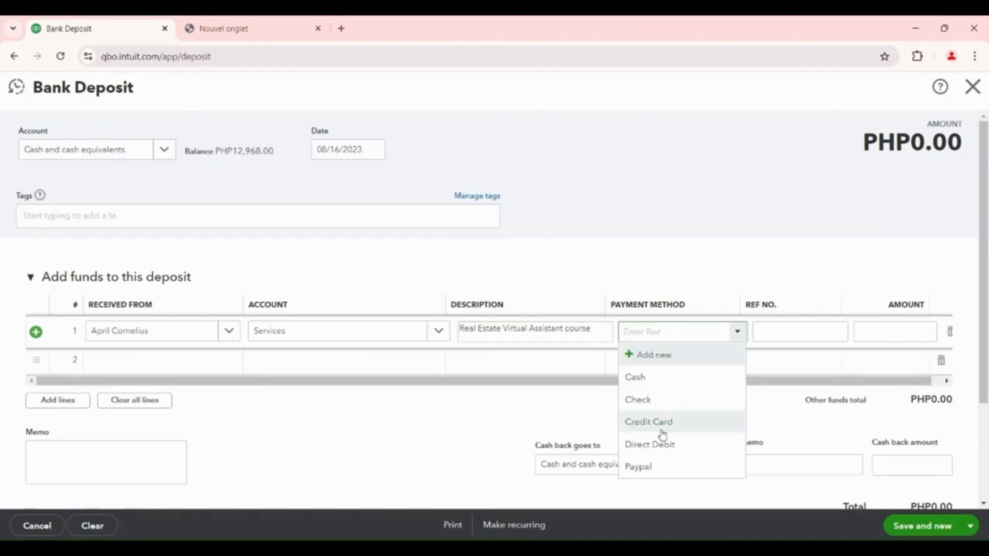
left_click(650, 469)
left_click(790, 333)
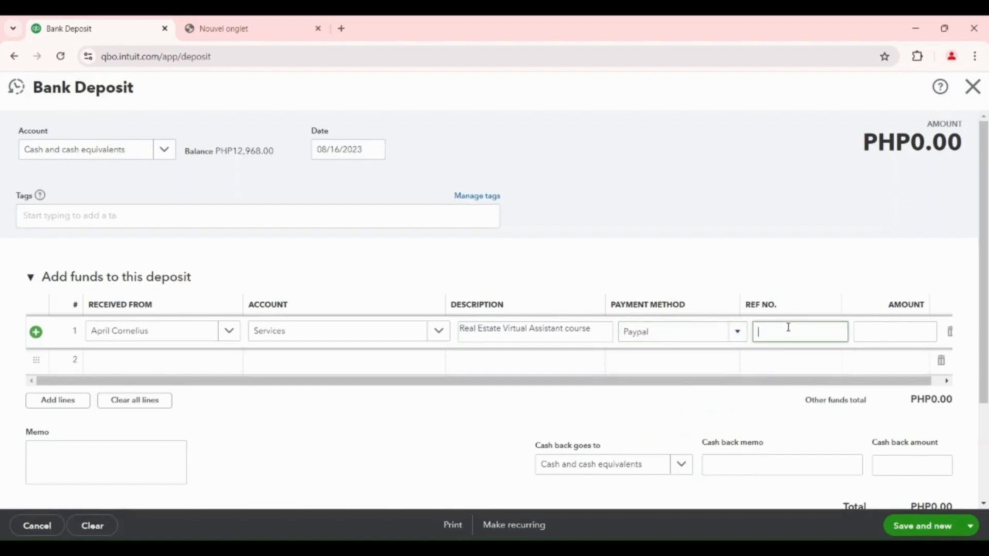
Enter 5500 as the line's amount, review the deposit, and save it while starting a new one
left_click(886, 333)
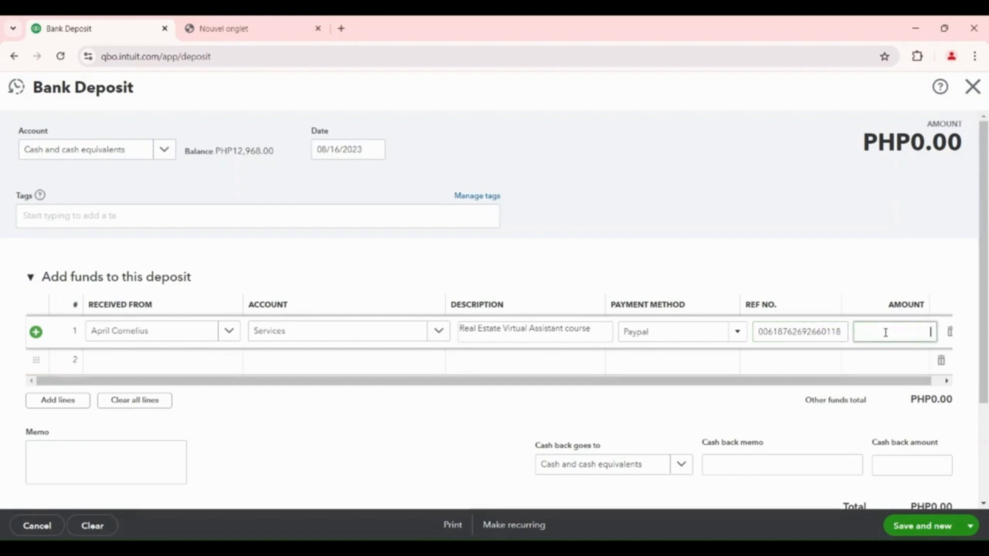
type("5500")
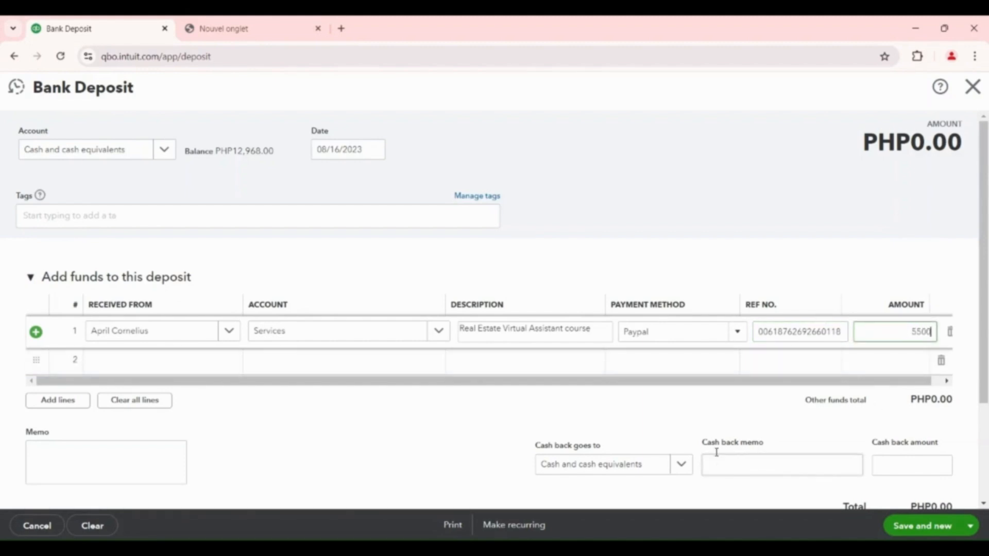
left_click(693, 407)
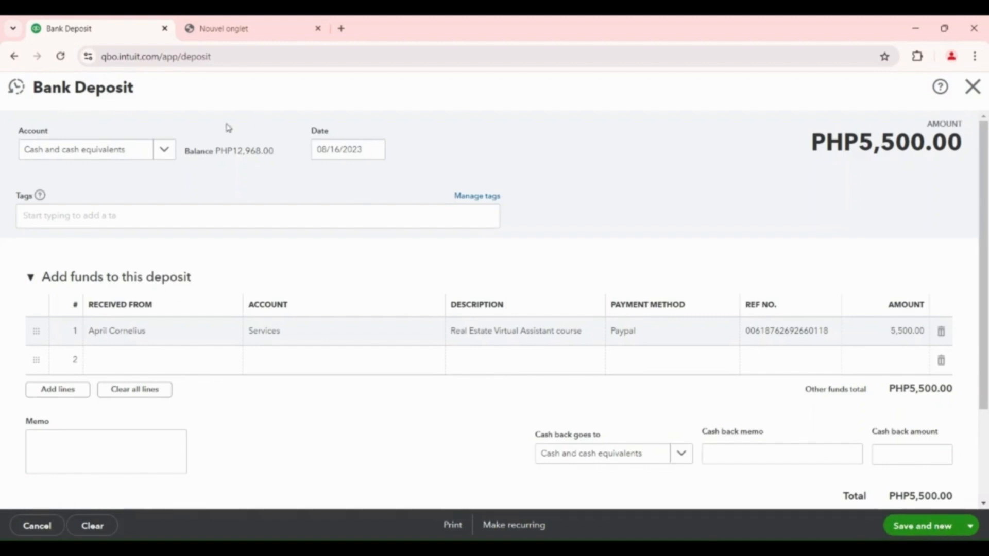
scroll(801, 325, "down", 3)
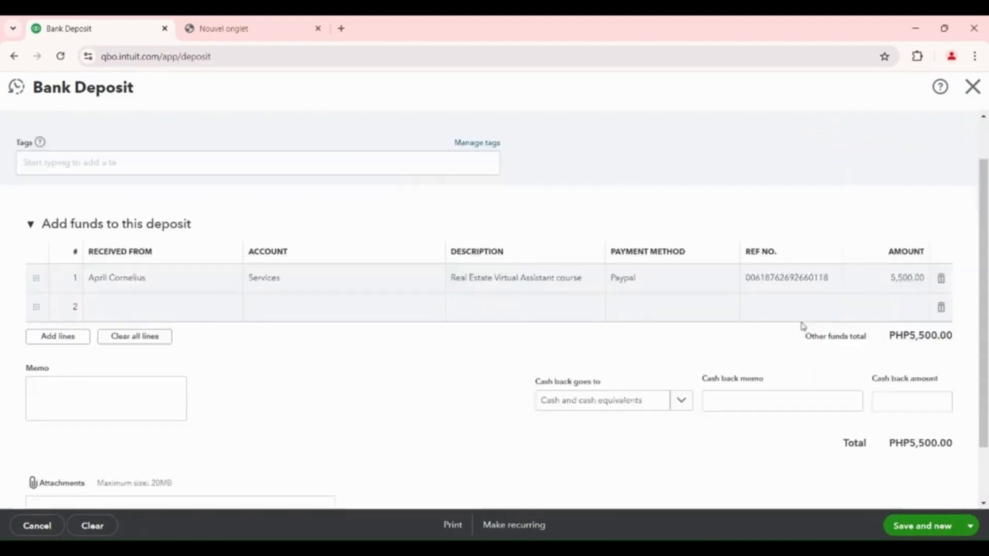
scroll(854, 473, "up", 1)
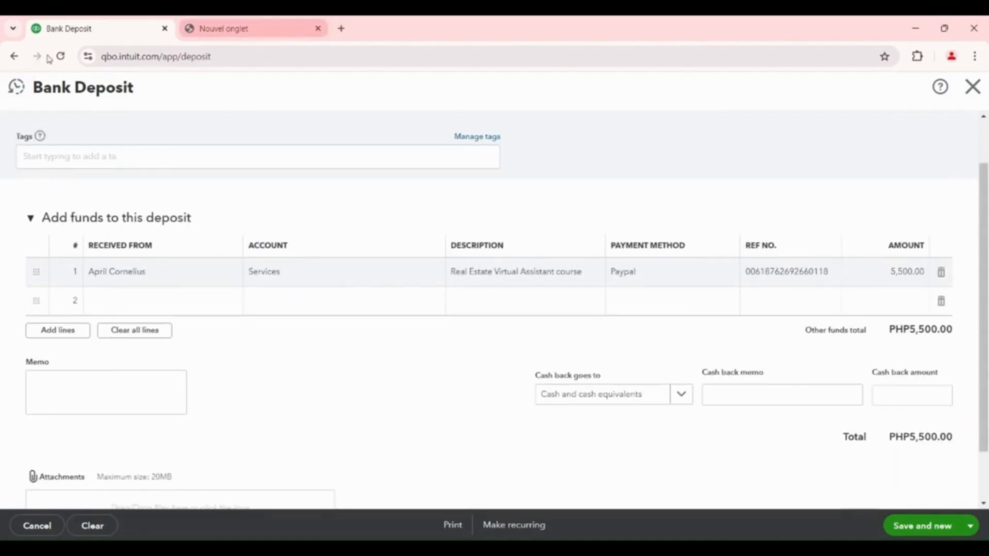
left_click(930, 526)
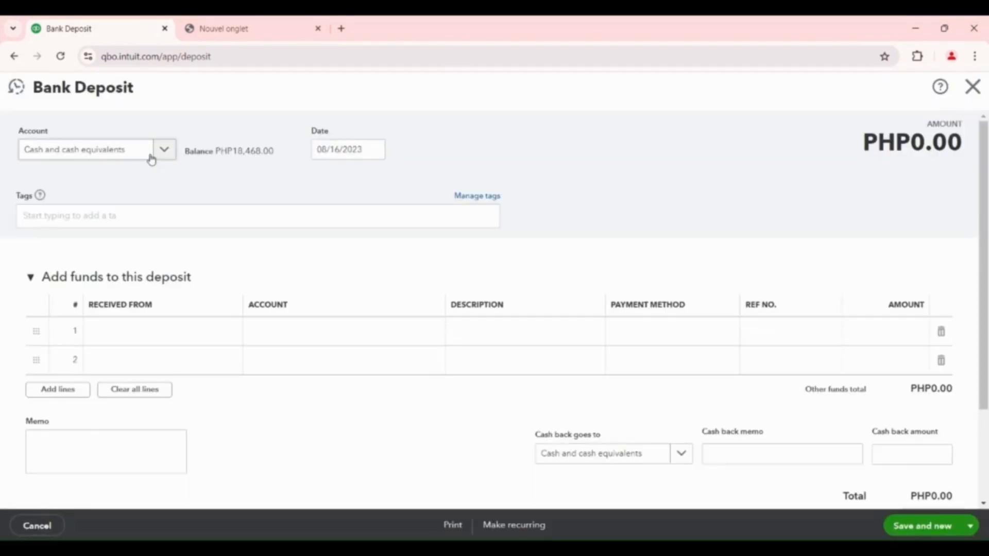
Keep Cash and cash equivalents as the new deposit's account and set its date to 08/31/2023
left_click(168, 149)
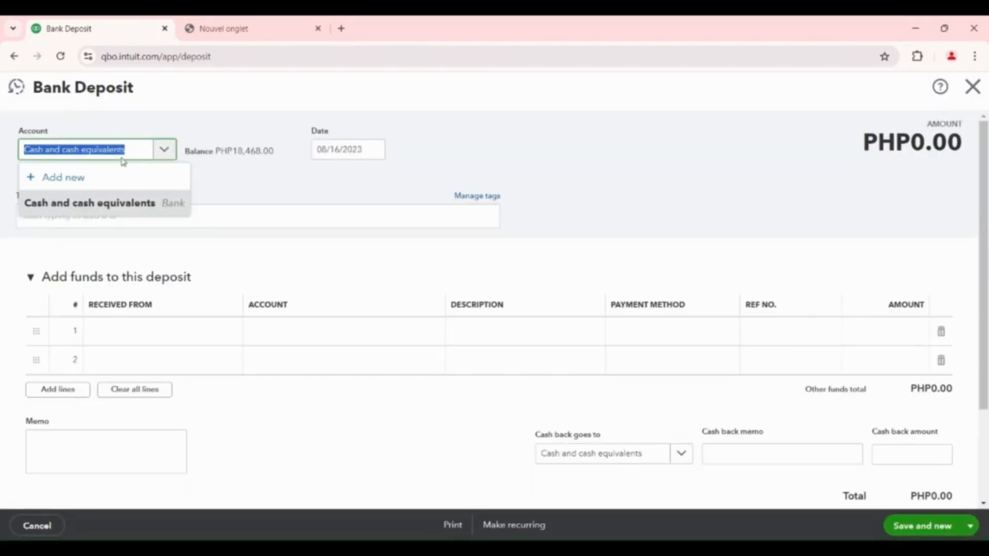
left_click(374, 151)
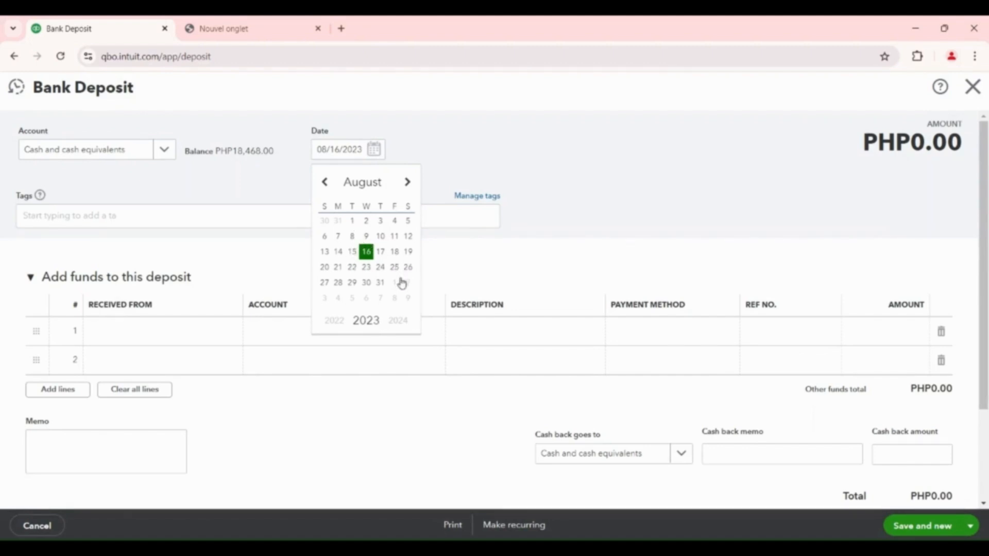
left_click(379, 283)
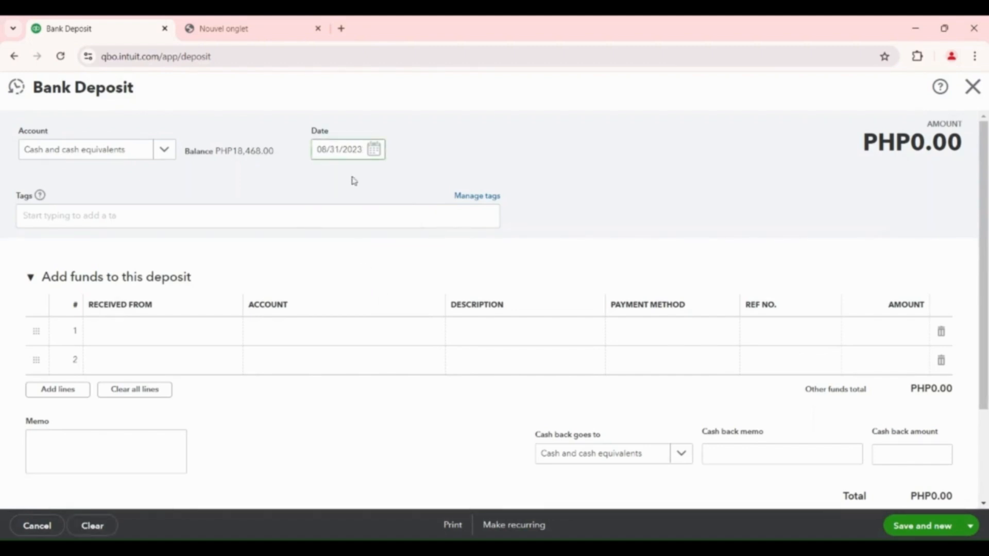
On the new deposit's first line, choose the second listed customer as payer and Services as the account
left_click(142, 339)
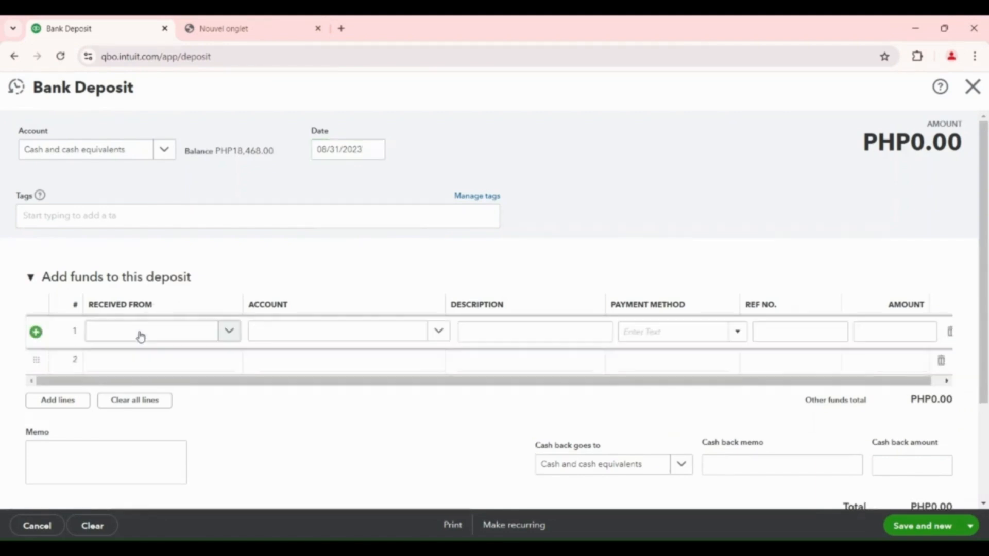
left_click(229, 327)
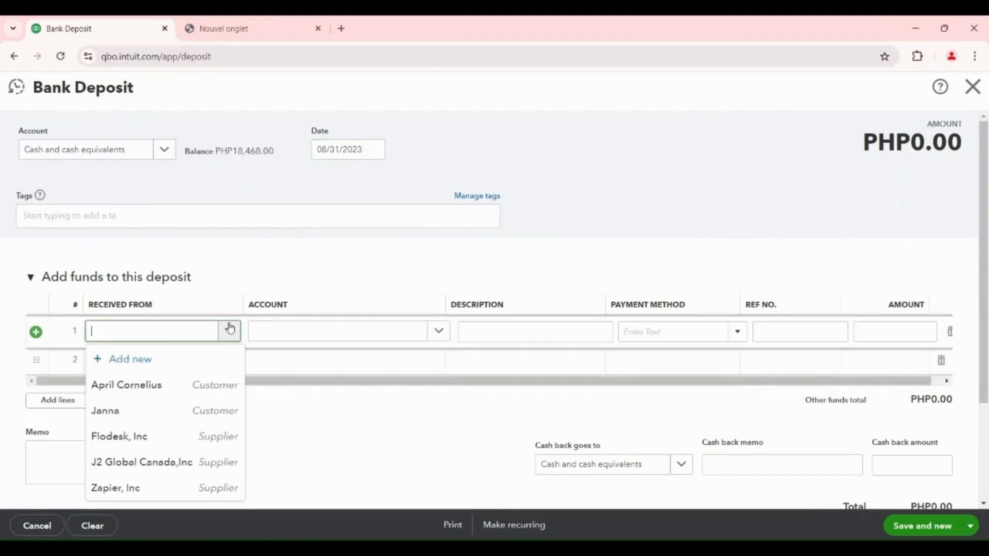
left_click(117, 411)
left_click(341, 336)
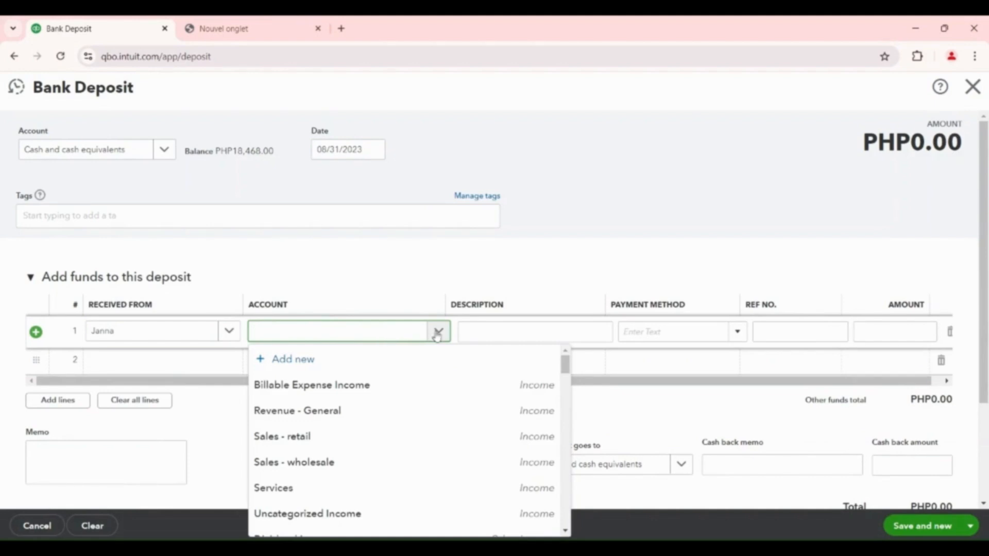
left_click(319, 488)
Describe the second customer's deposit line as "Recurring paymet"
left_click(515, 327)
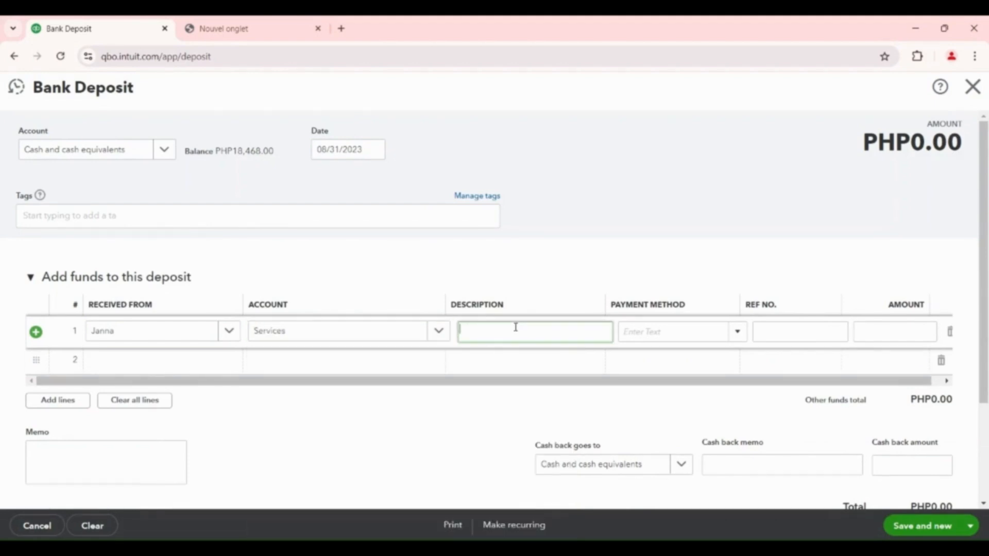
type("Recurring paymet")
Set the second customer's payment method to Paypal and fill in the payment's reference number
left_click(737, 331)
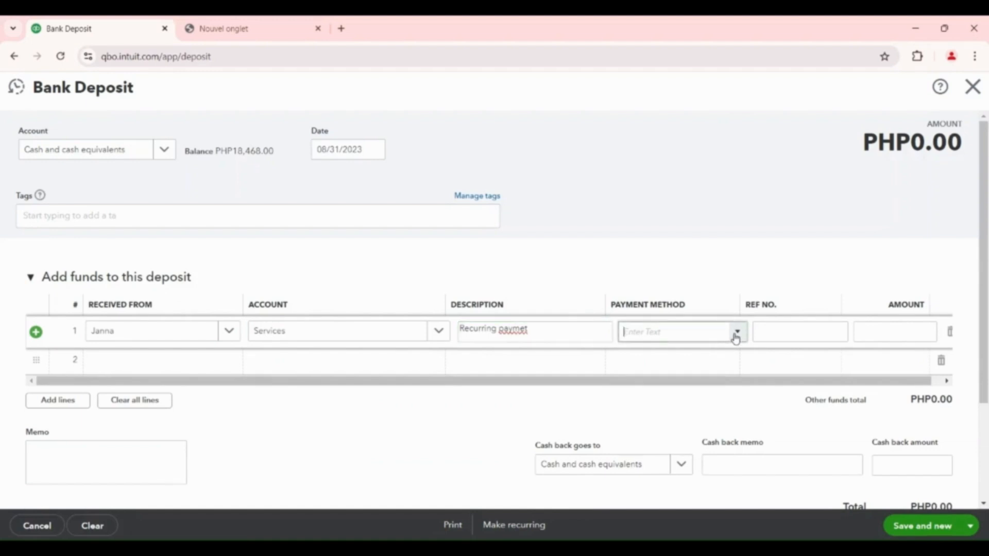
left_click(641, 466)
left_click(803, 337)
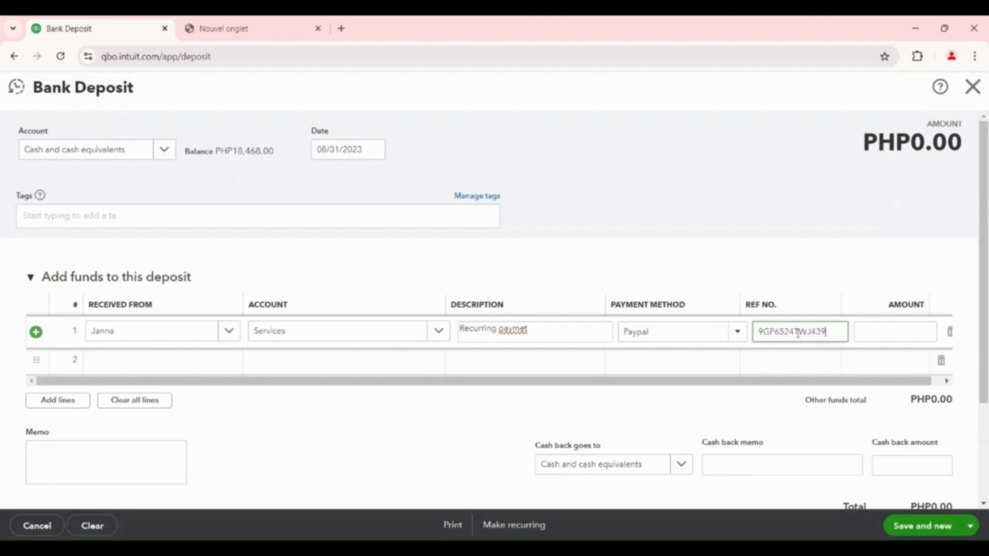
Complete the reference number on the second customer's deposit line and set the line's amount to 999
type("0")
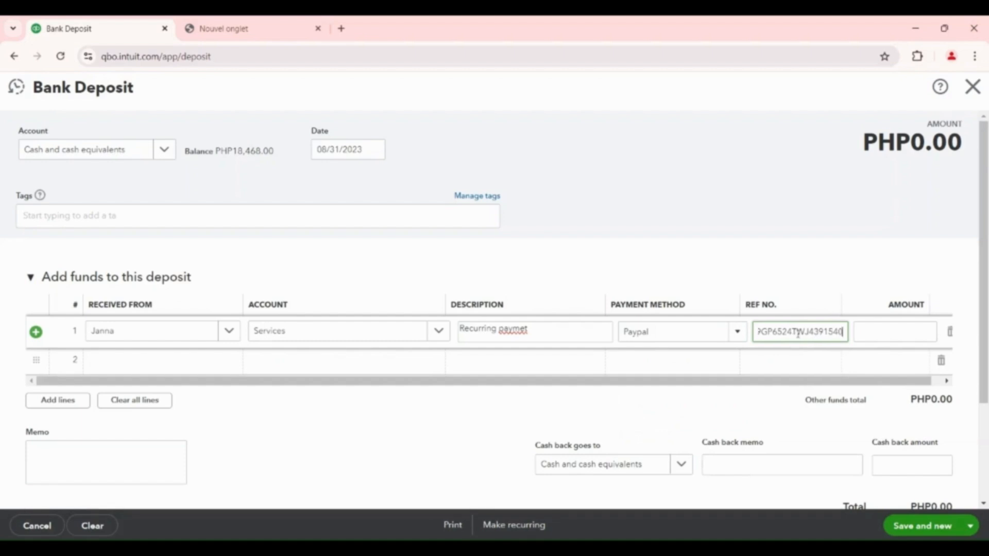
left_click(915, 329)
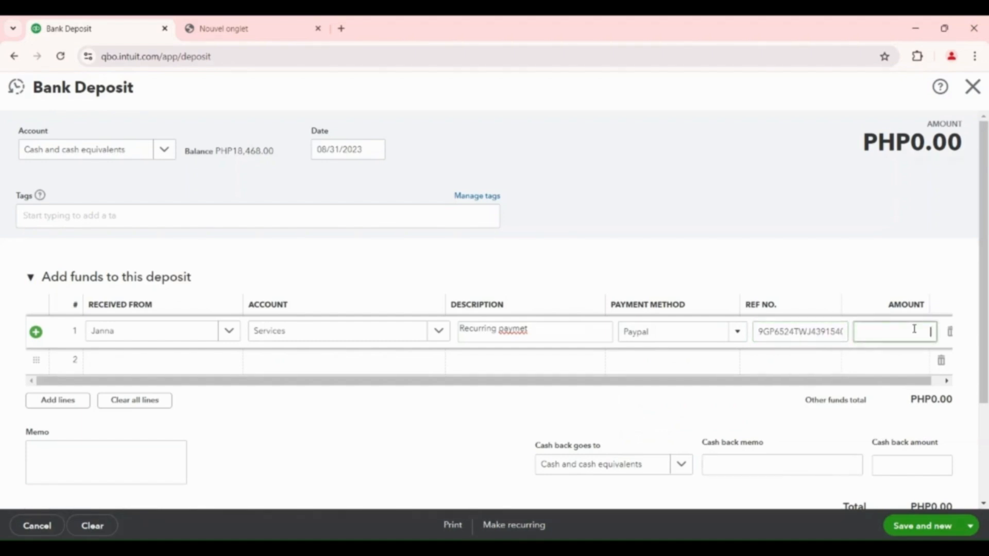
type("999")
scroll(682, 424, "down", 3)
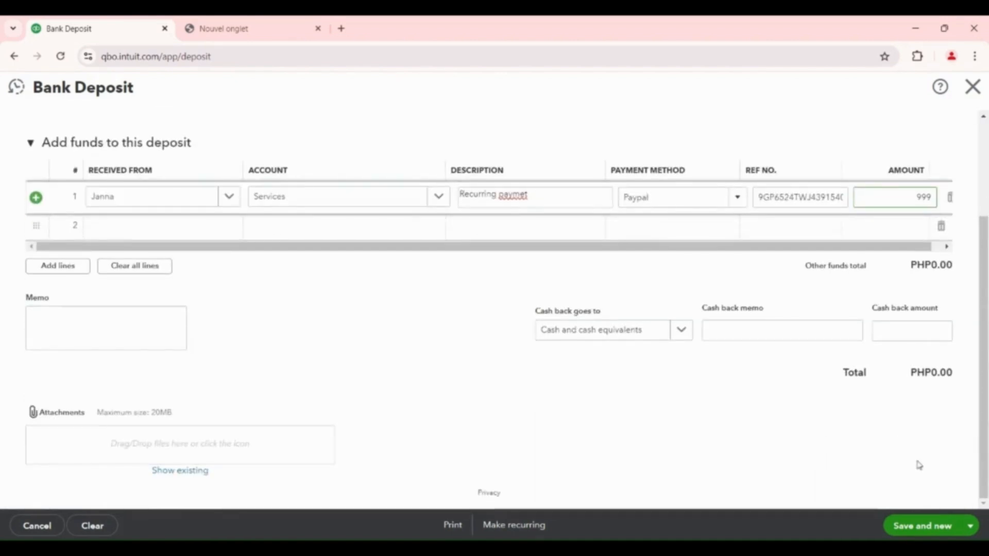
left_click(921, 415)
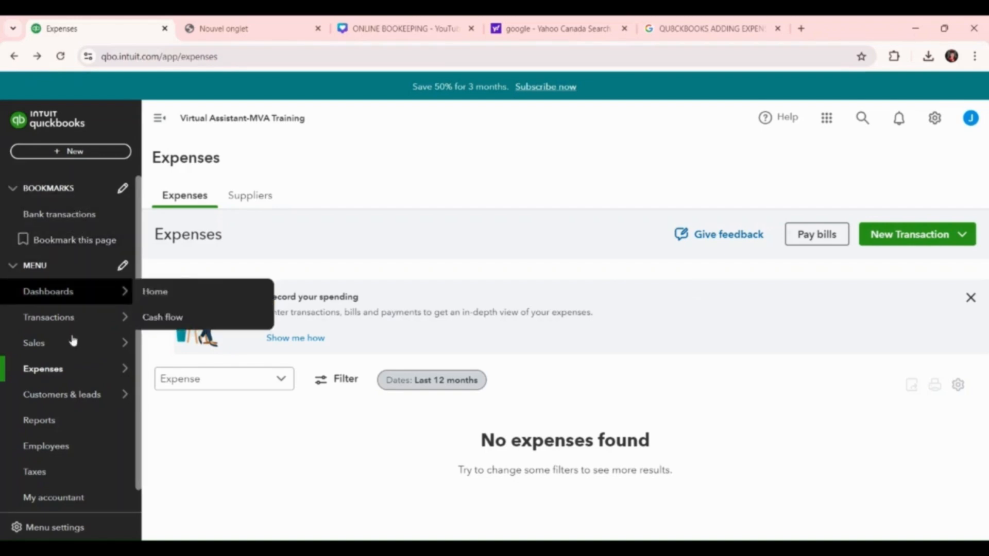
Go to the Expenses page and start a new Expense transaction
mouse_move(70, 374)
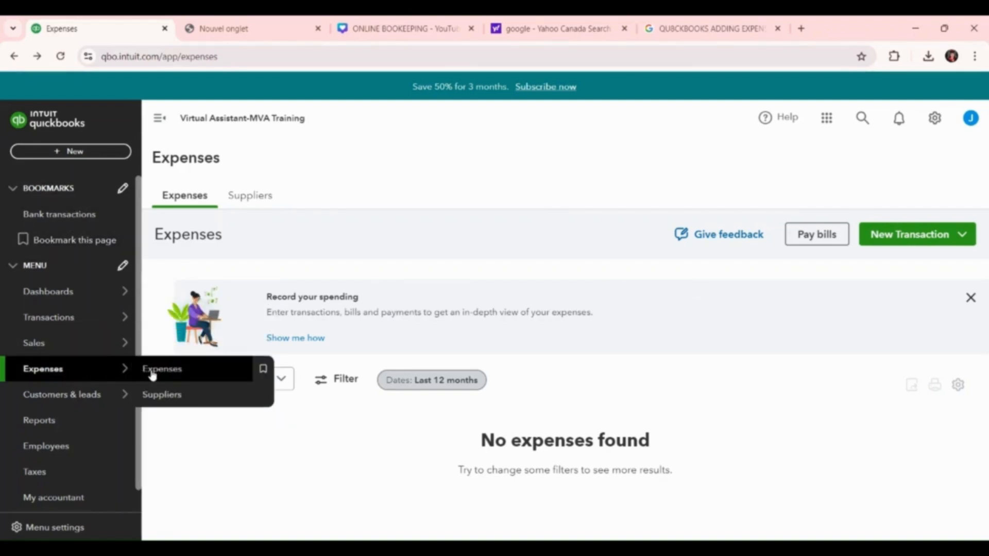
left_click(176, 370)
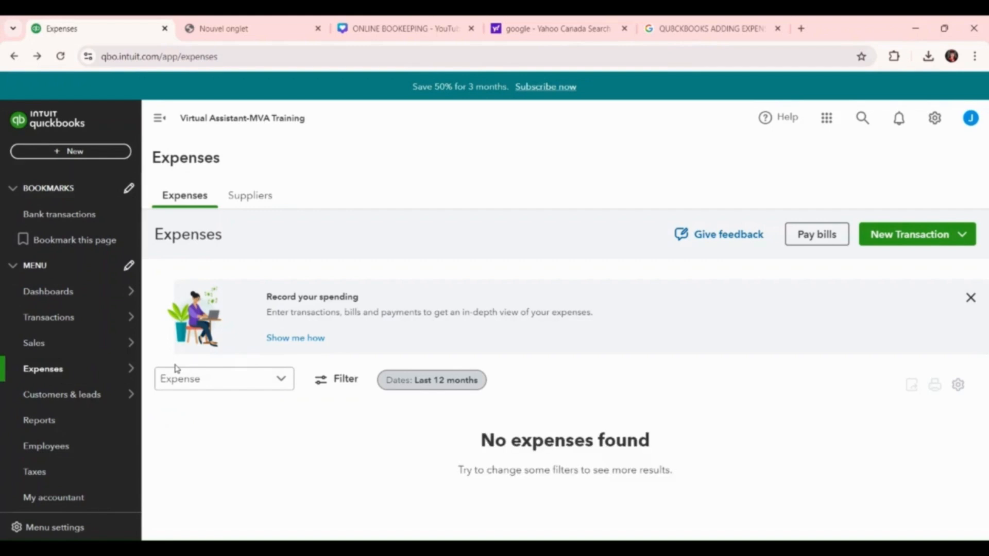
left_click(902, 238)
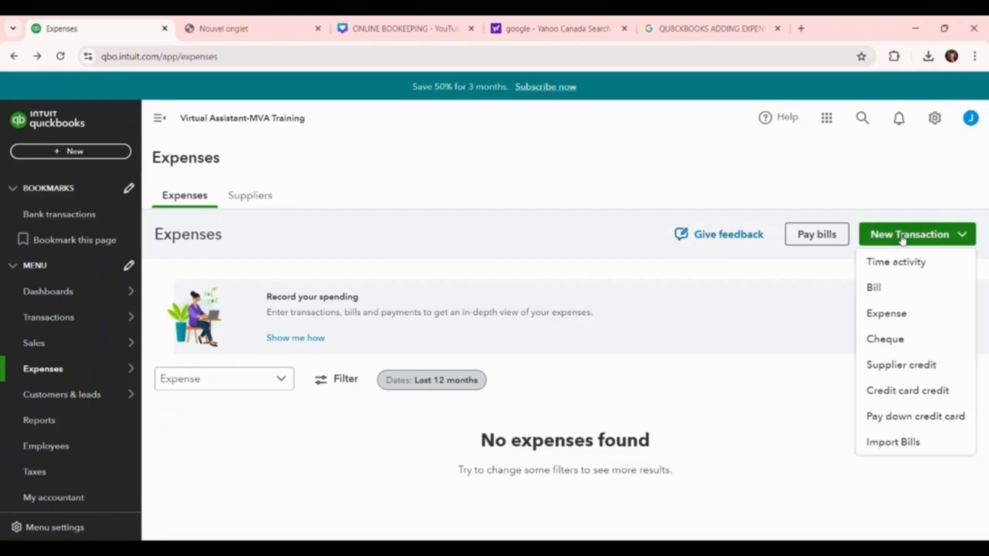
left_click(887, 316)
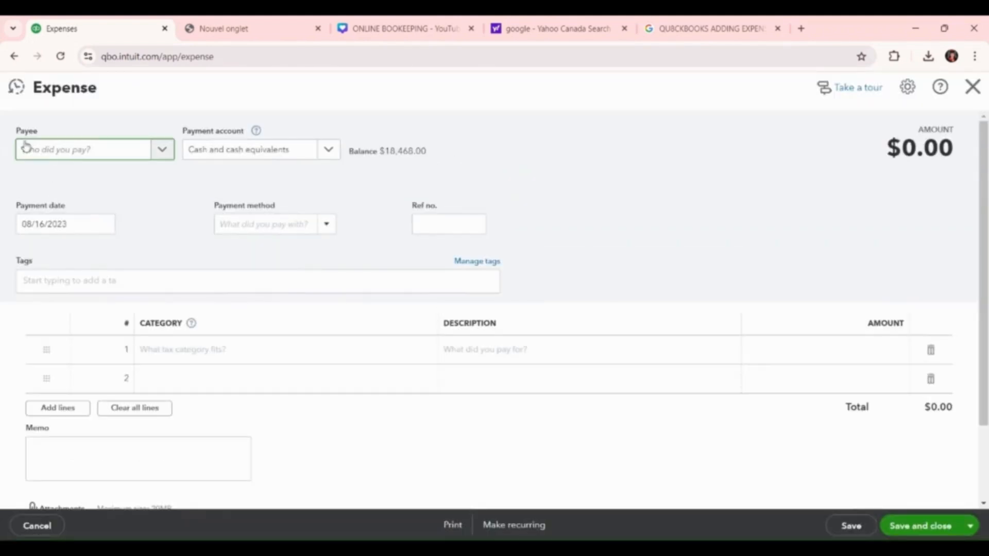
Choose J2 Global Canada,Inc as the expense's payee and Allowance for bad debt as its payment account
left_click(162, 151)
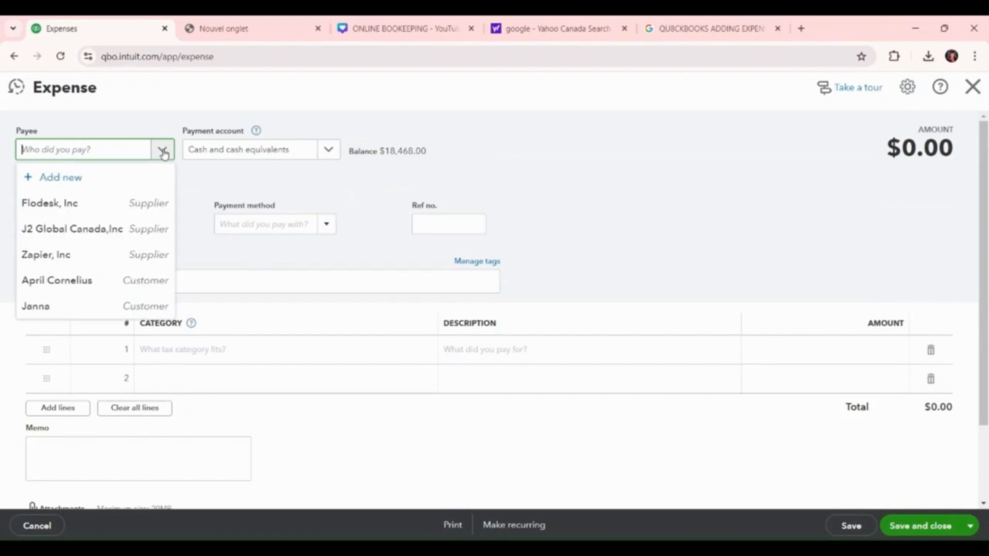
left_click(71, 231)
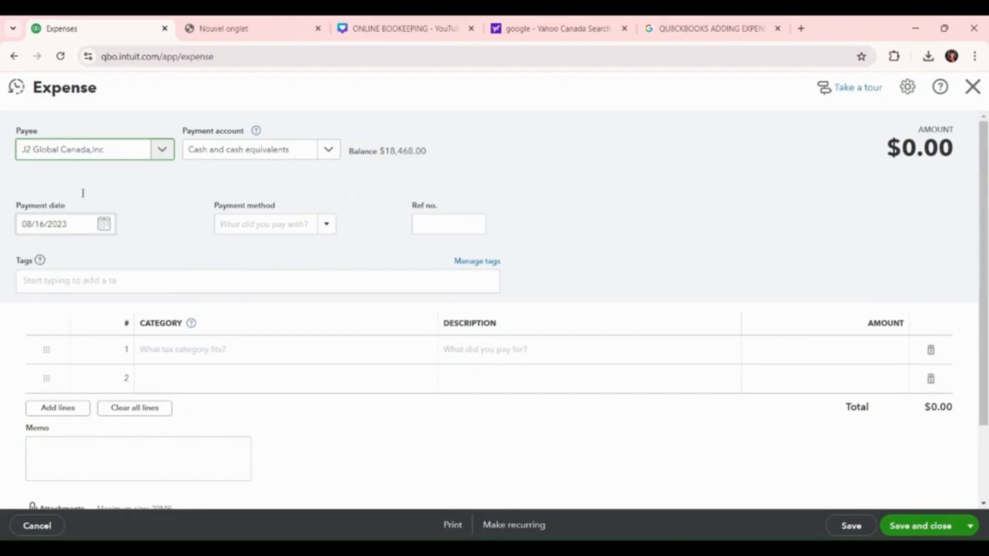
left_click(327, 151)
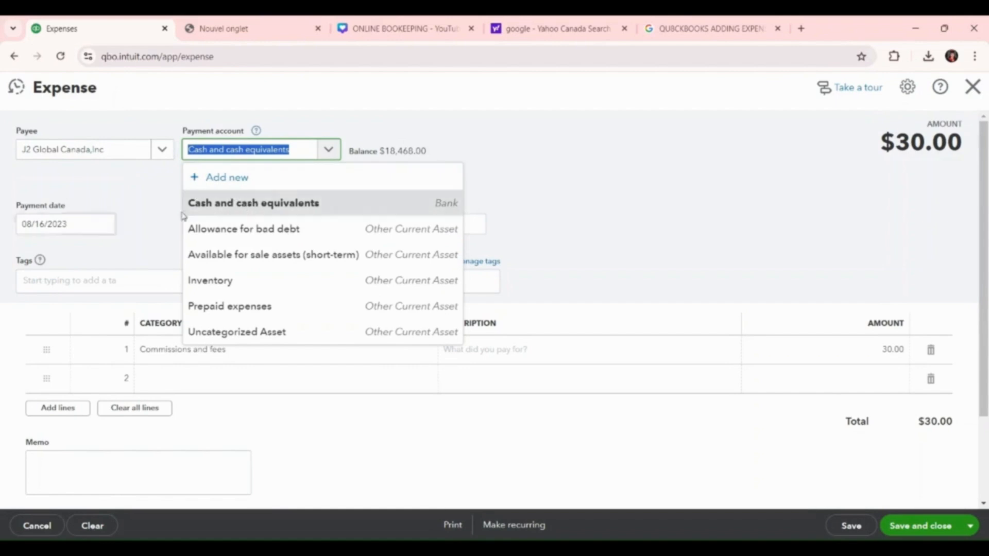
left_click(243, 228)
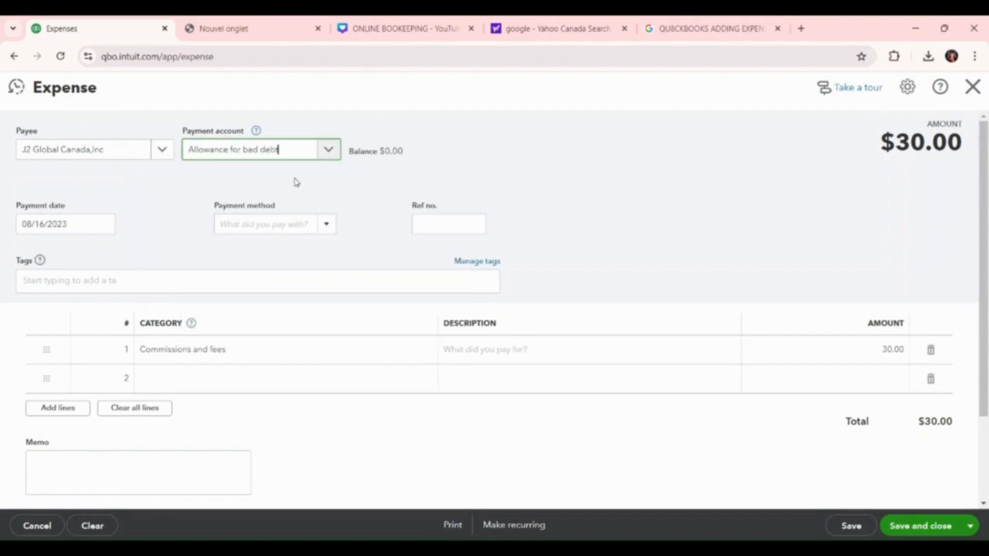
Set the payment date of the J2 Global Canada,Inc expense to 08/15/2023
left_click(100, 226)
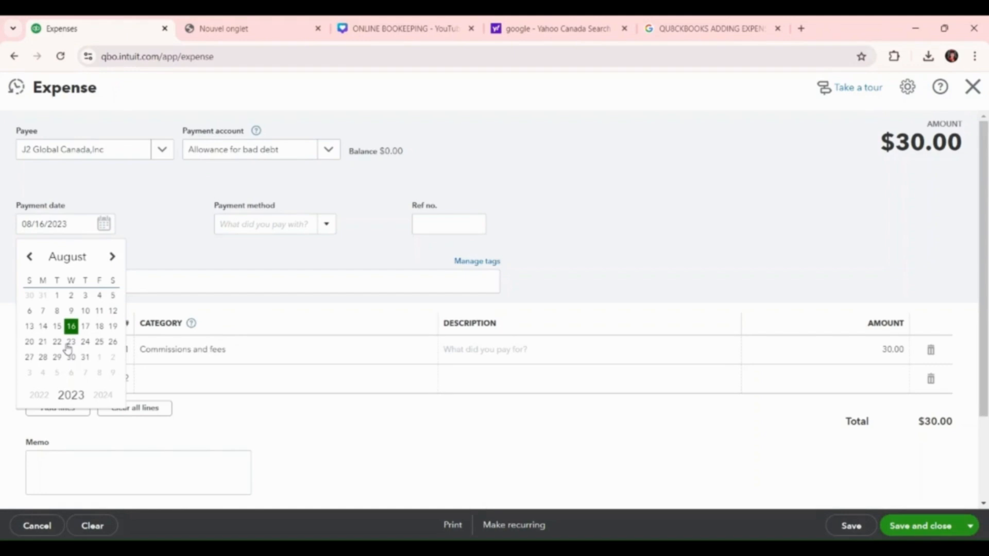
type(".")
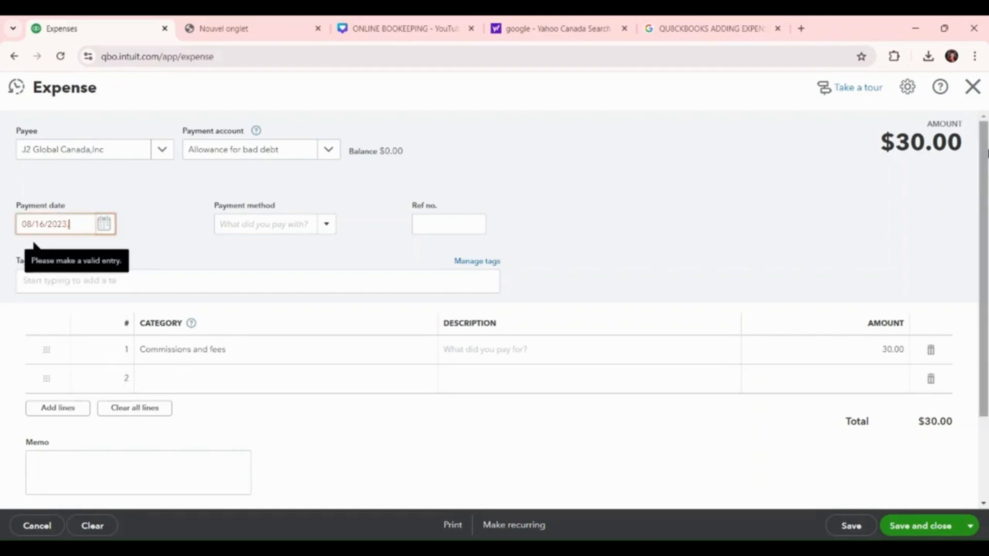
key("BackSpace")
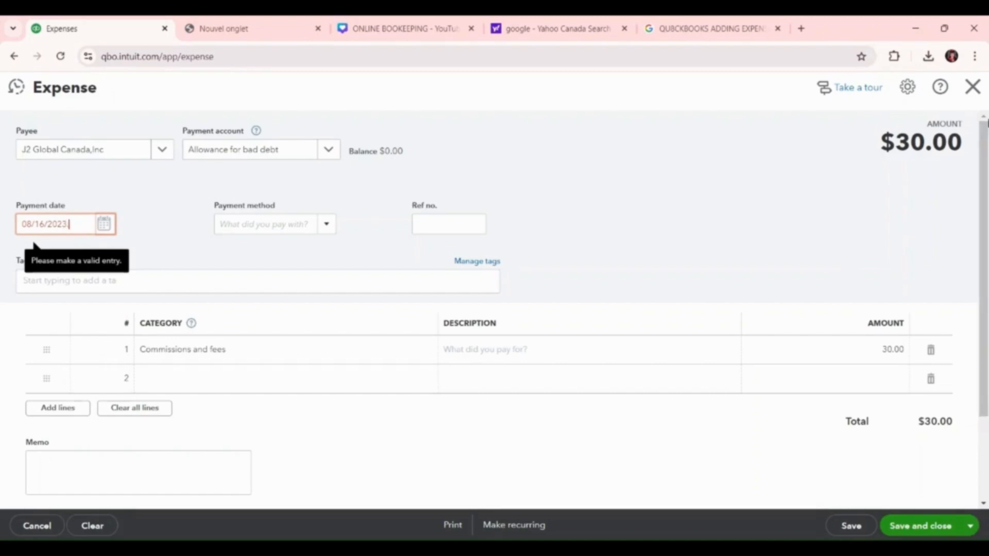
left_click(104, 224)
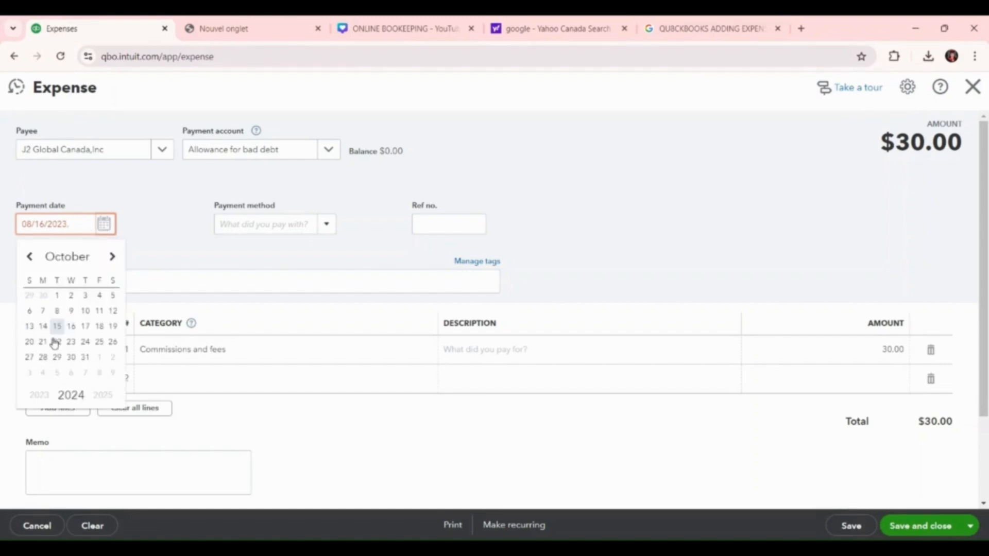
left_click(32, 401)
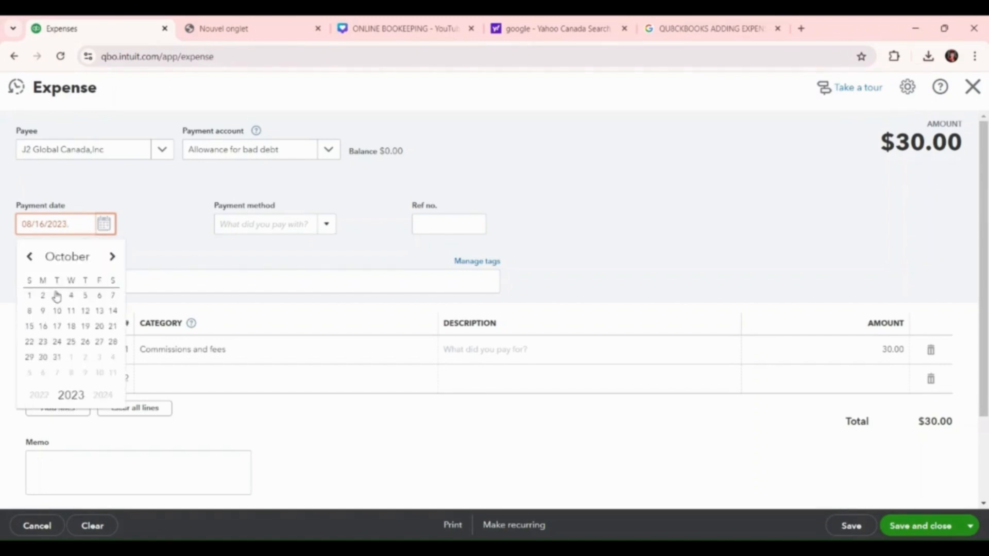
left_click(32, 258)
left_click(32, 258)
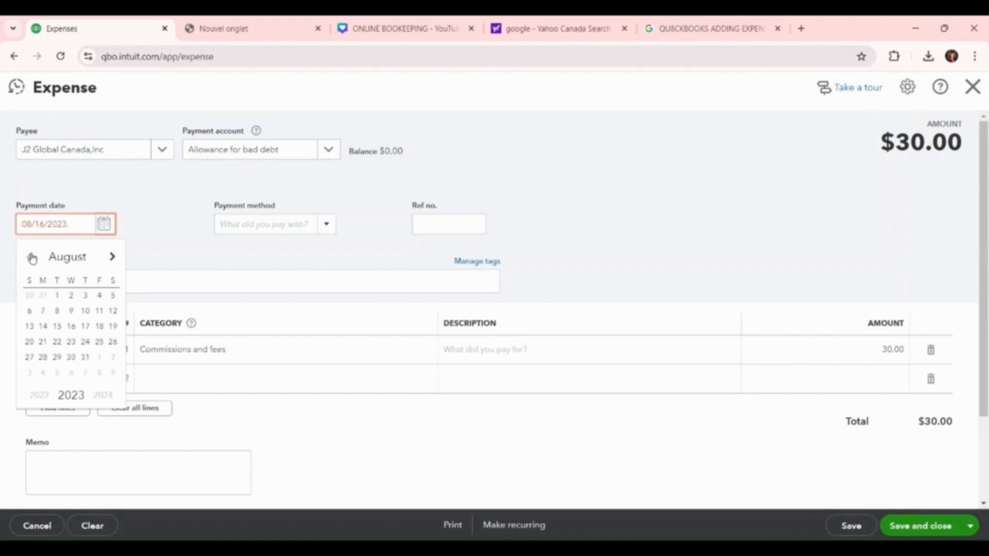
left_click(58, 326)
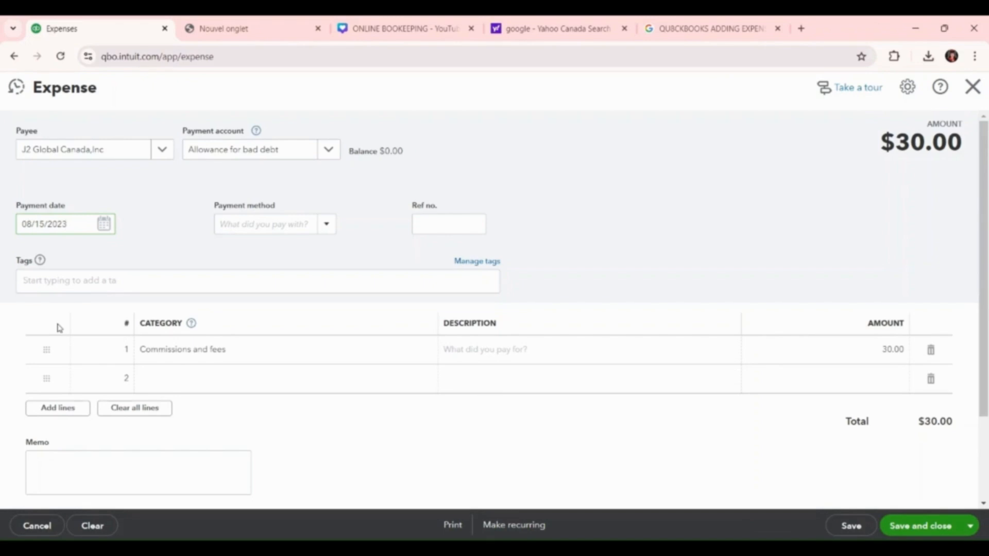
Set the payment method of the J2 Global Canada,Inc expense to Paypal
left_click(334, 227)
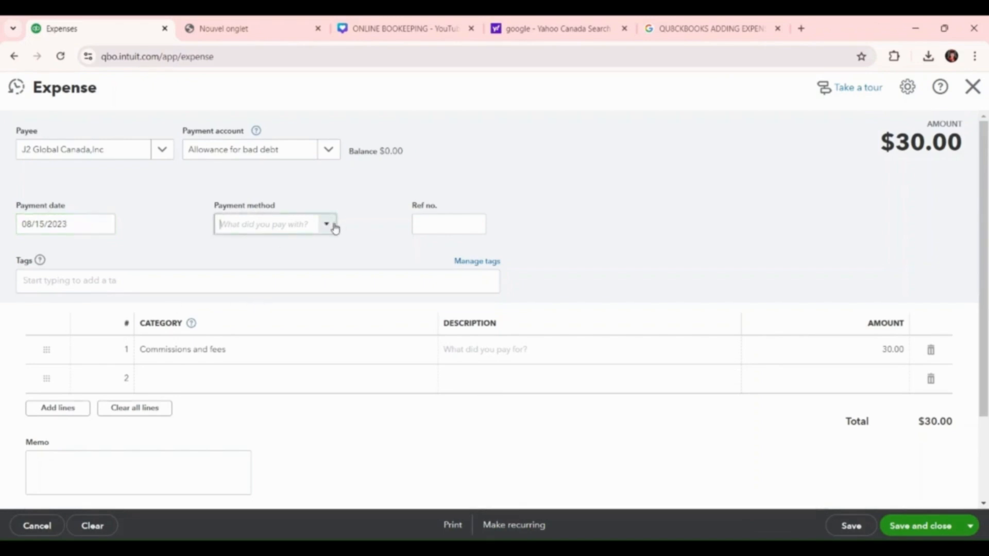
left_click(333, 225)
left_click(242, 357)
Fill in the transaction reference number of the J2 Global Canada,Inc expense
left_click(439, 227)
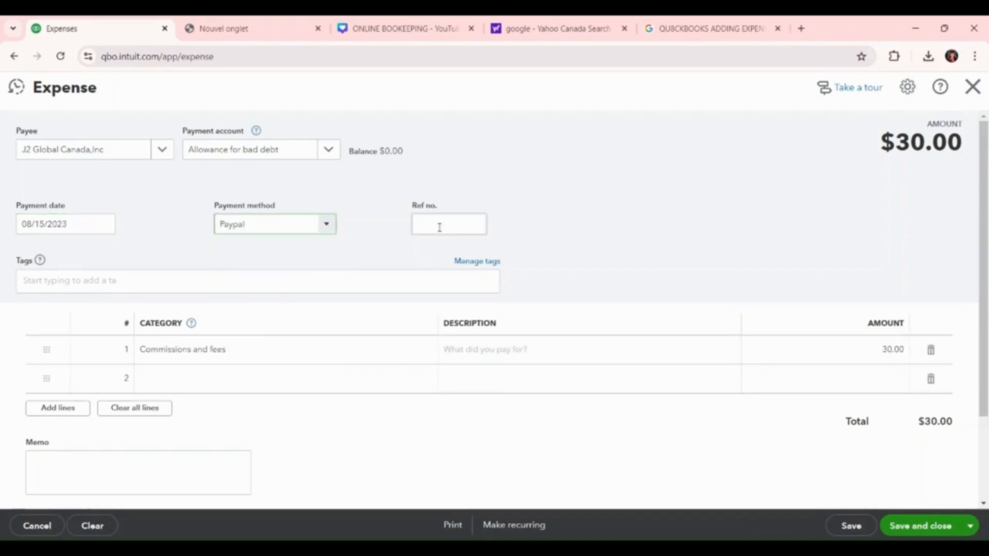
left_click(439, 227)
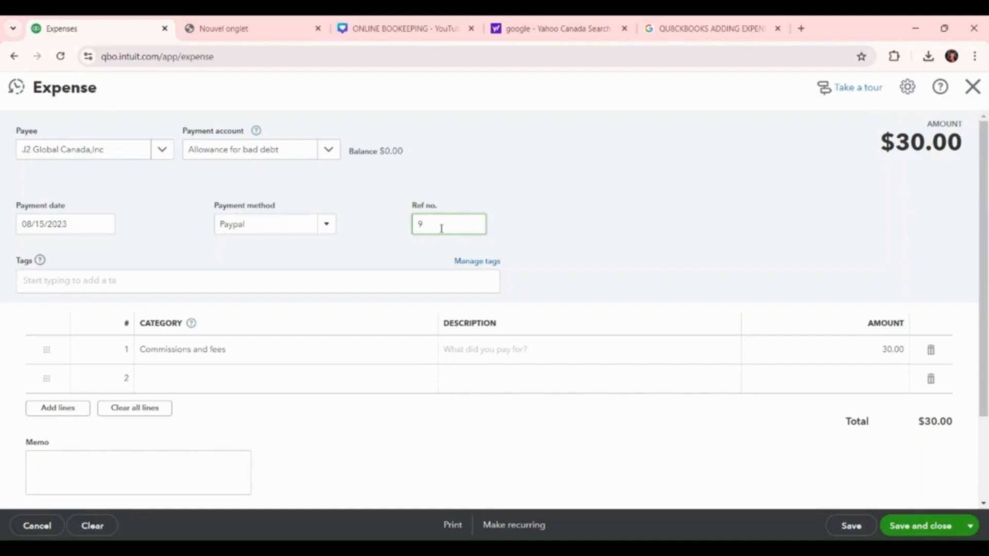
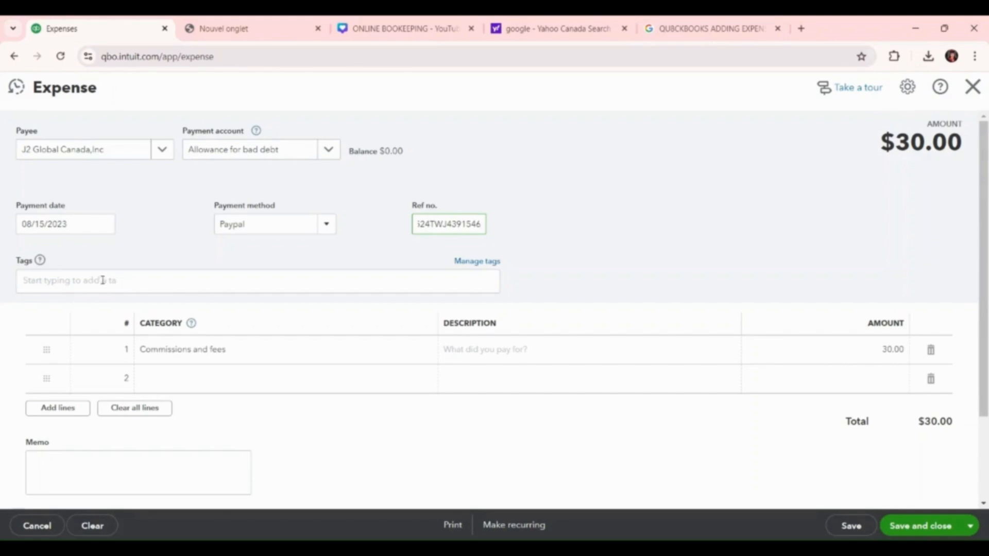
Set the first expense line's category to Dues and subscriptions and its description to "books"
left_click(178, 351)
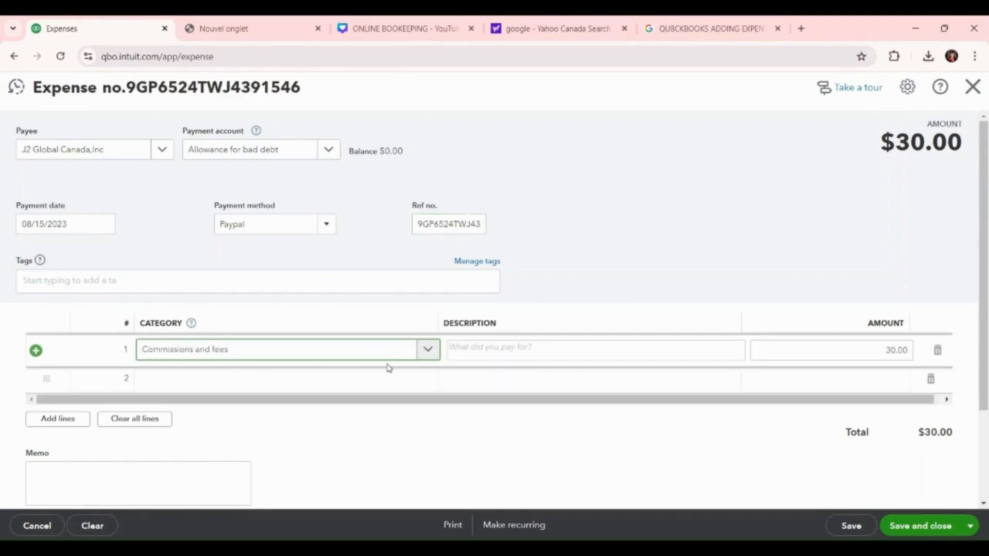
left_click(427, 350)
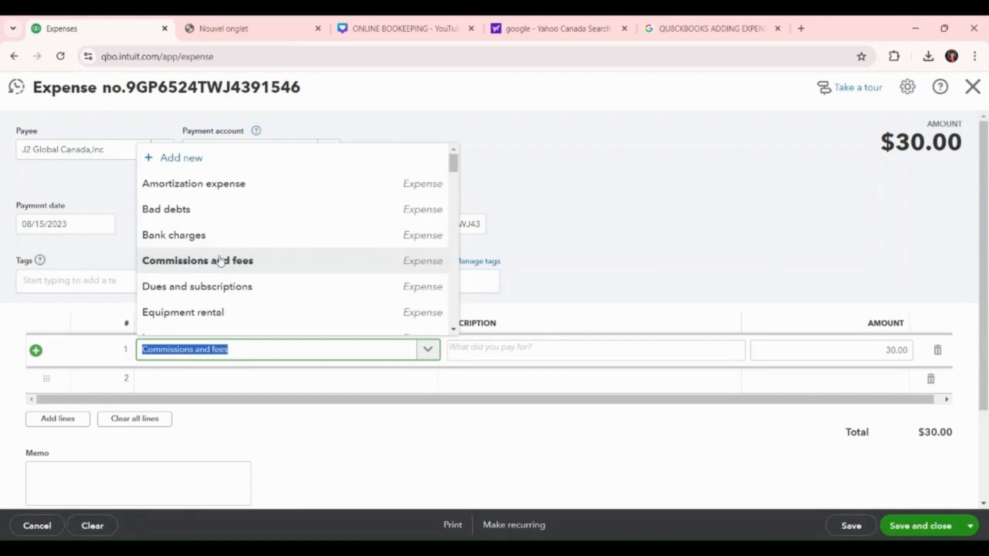
left_click(230, 290)
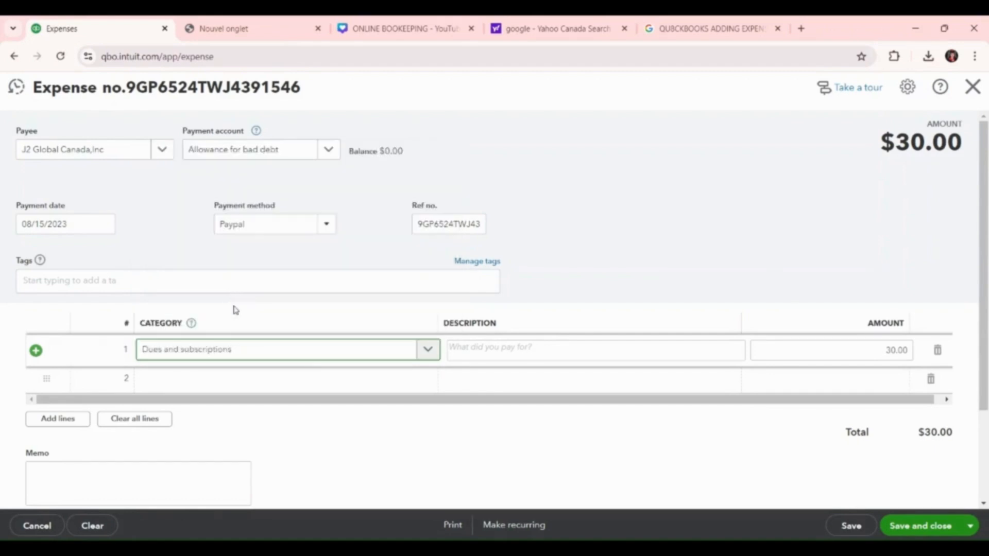
left_click(528, 349)
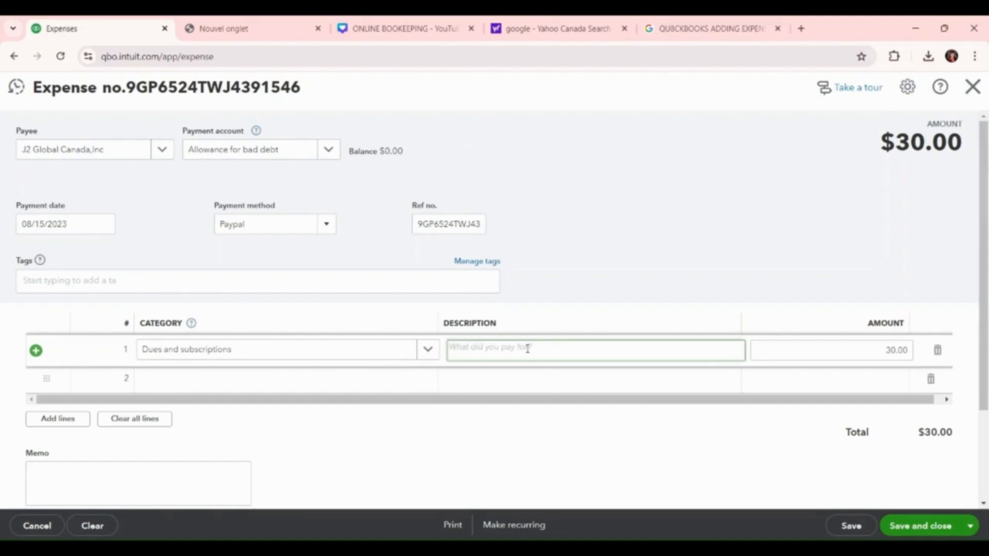
type("books")
Enter 30 as the first expense line's amount, then save and close the expense
left_click(894, 351)
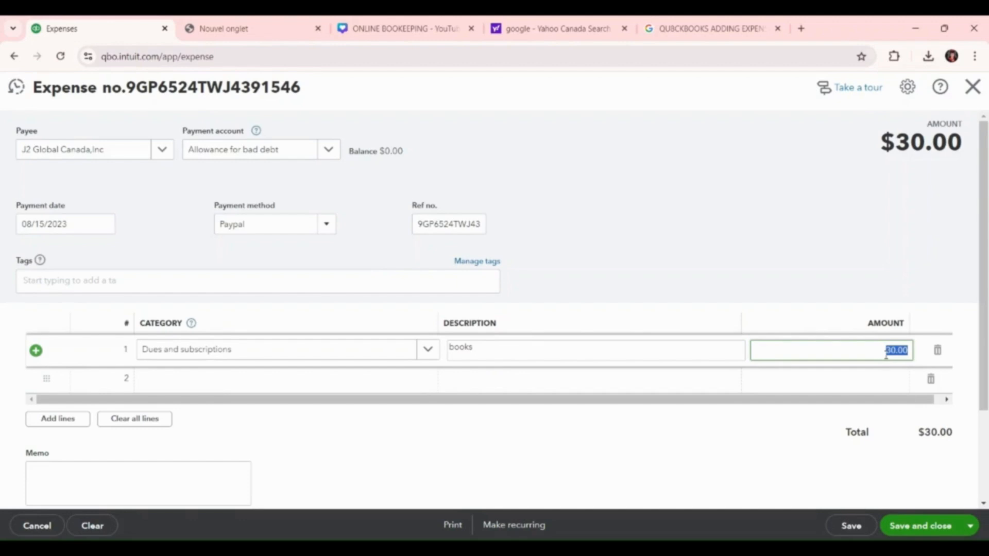
type("30")
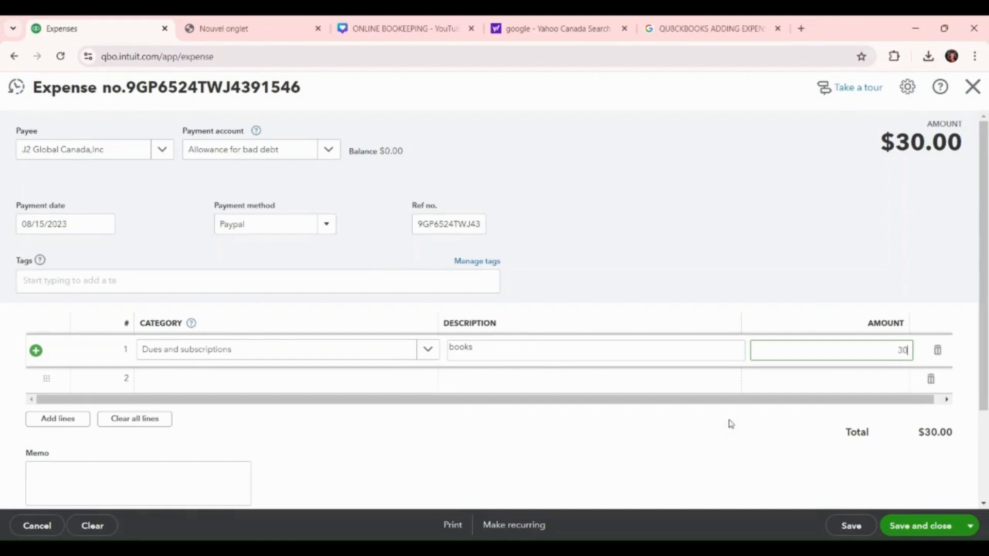
scroll(730, 423, "down", 2)
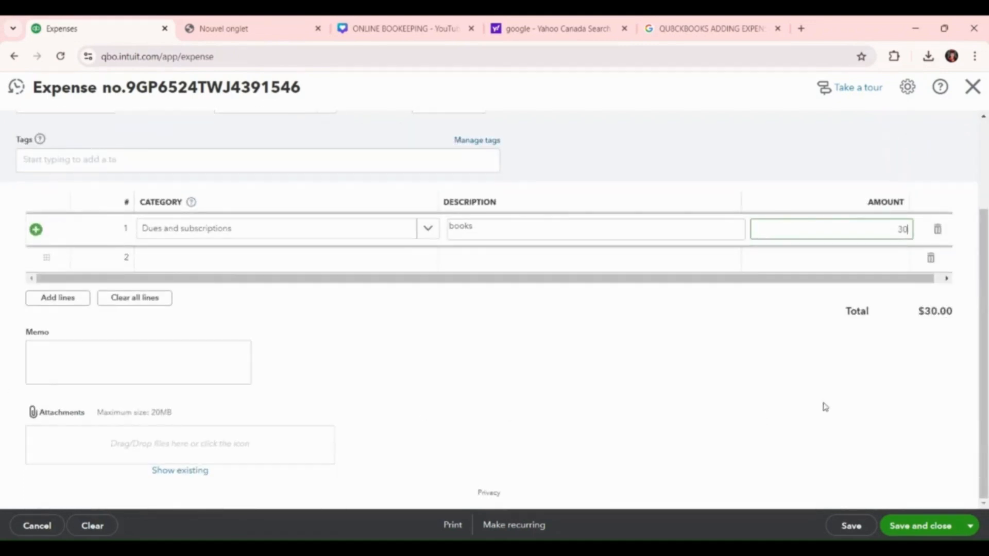
left_click(919, 531)
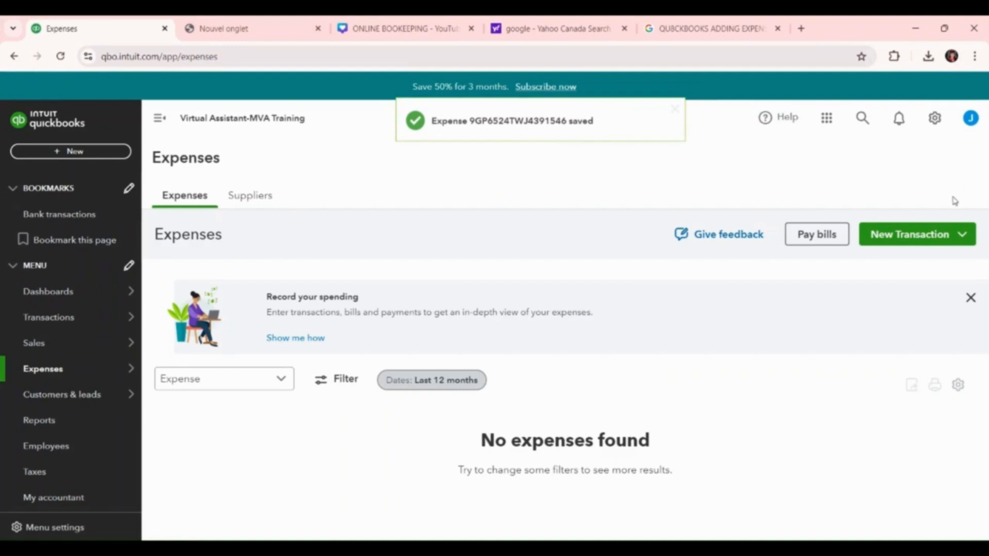
Start another Expense transaction and choose Zapier, Inc as its payee
left_click(912, 235)
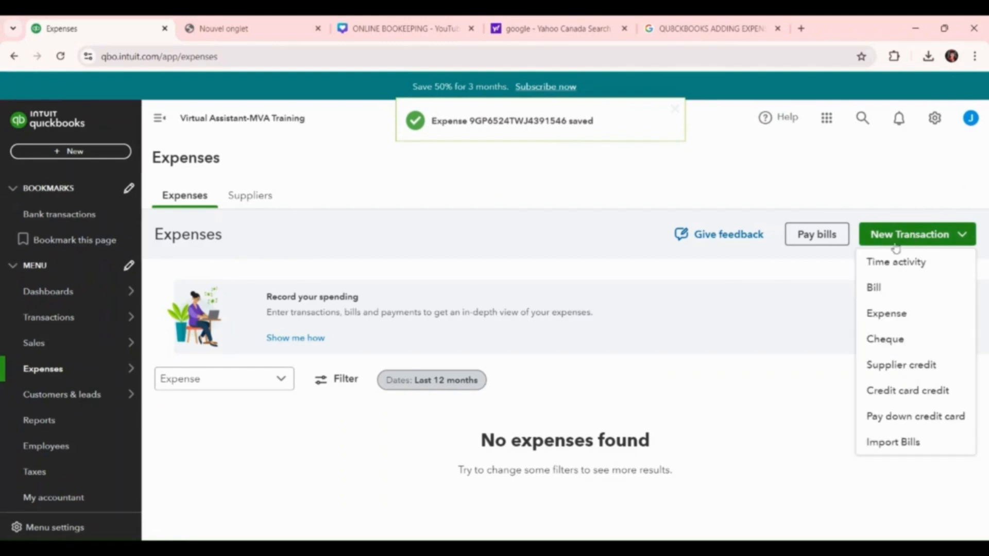
left_click(905, 319)
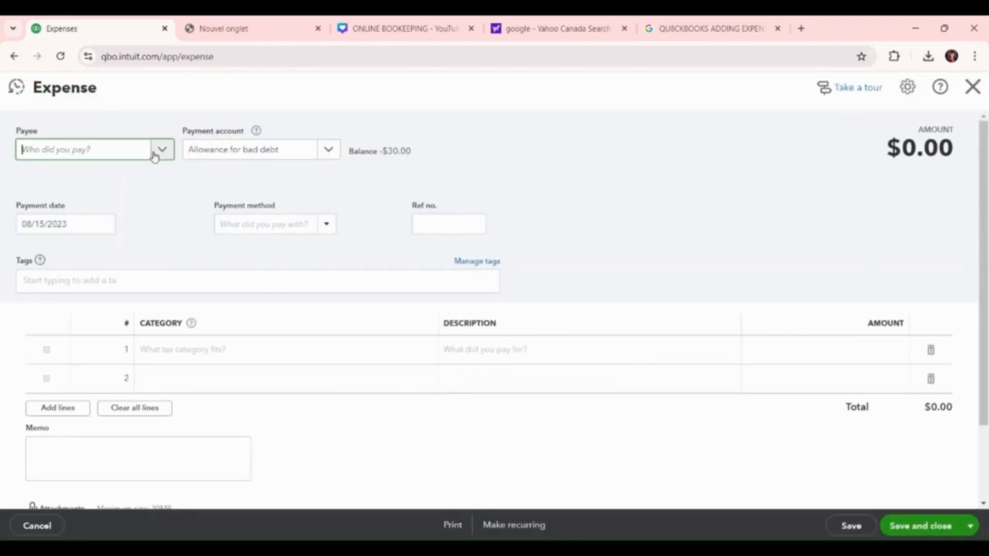
left_click(170, 149)
left_click(108, 255)
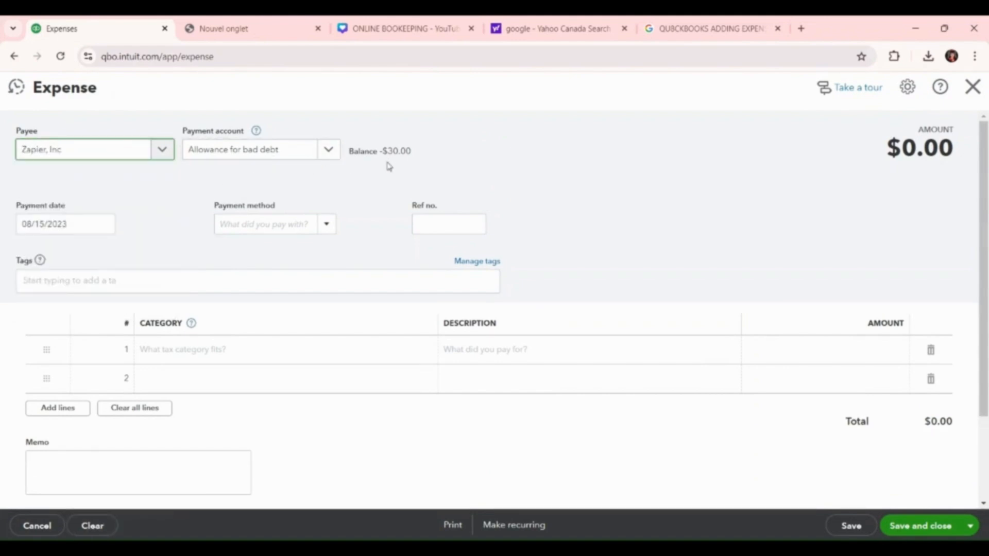
Set the Zapier, Inc expense's payment date to 09/05/2023 and its payment method to Paypal
left_click(105, 226)
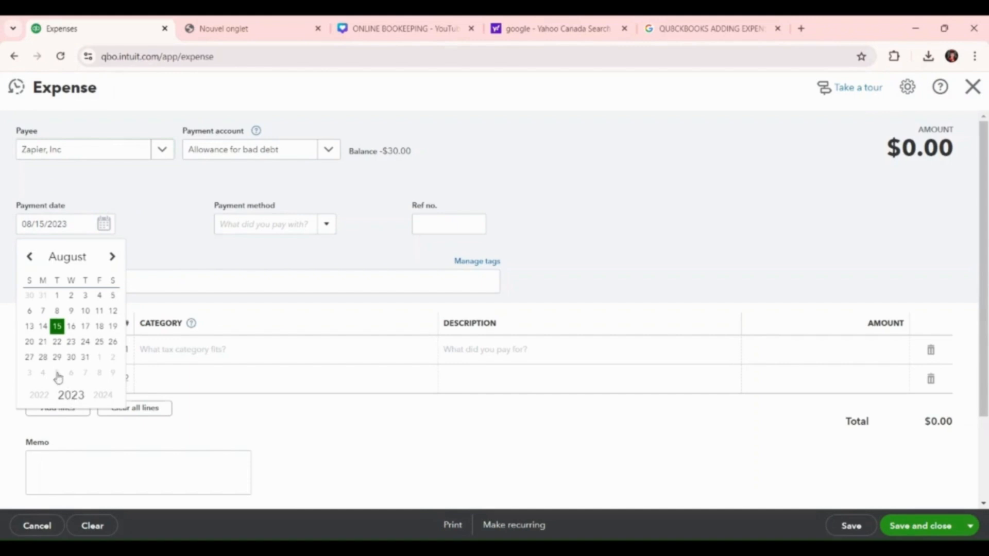
left_click(111, 259)
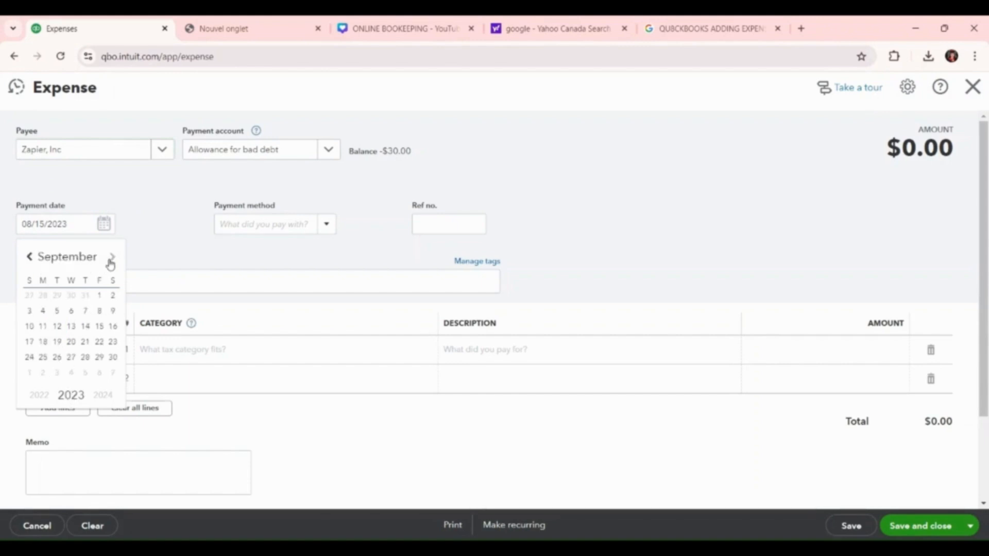
left_click(57, 312)
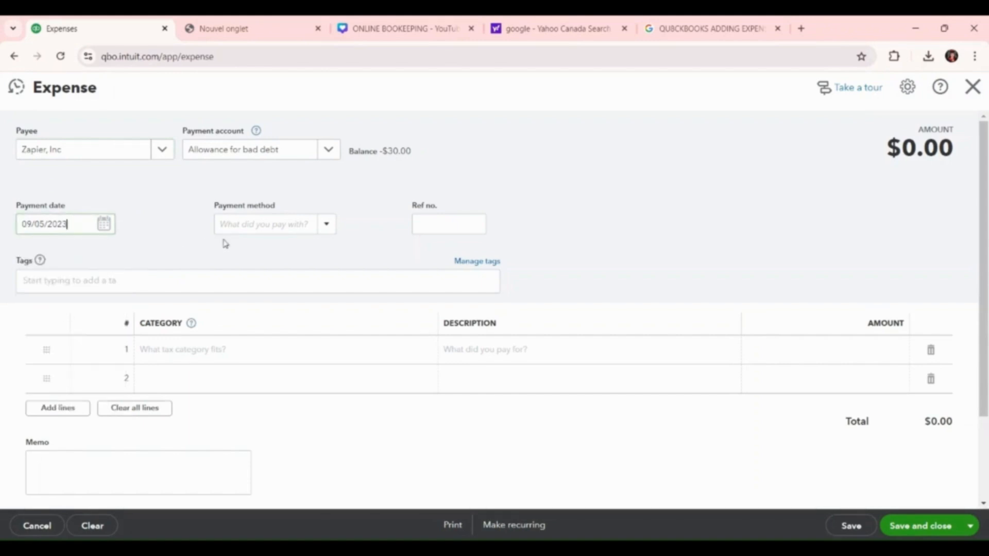
left_click(326, 233)
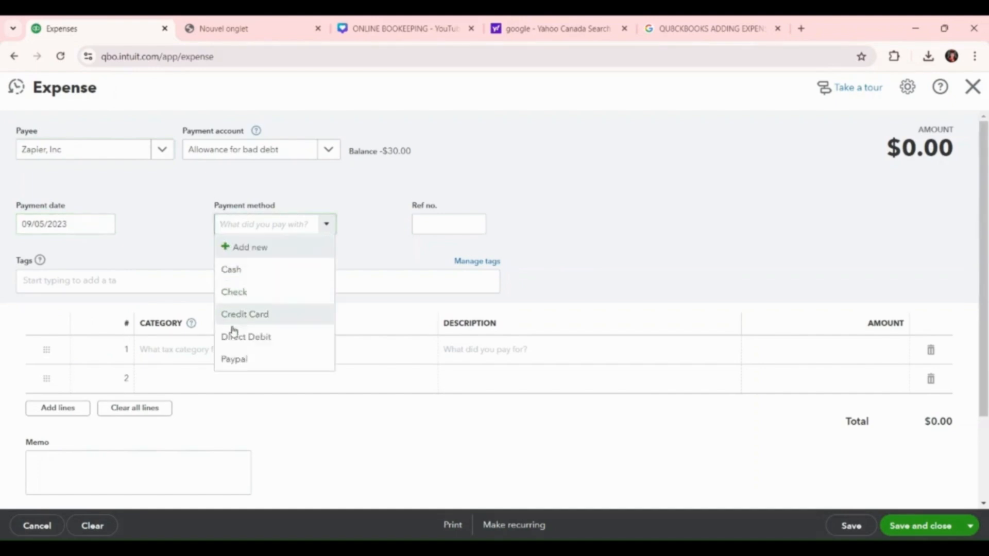
left_click(233, 359)
Fill in the transaction reference number of the Zapier, Inc expense
left_click(459, 229)
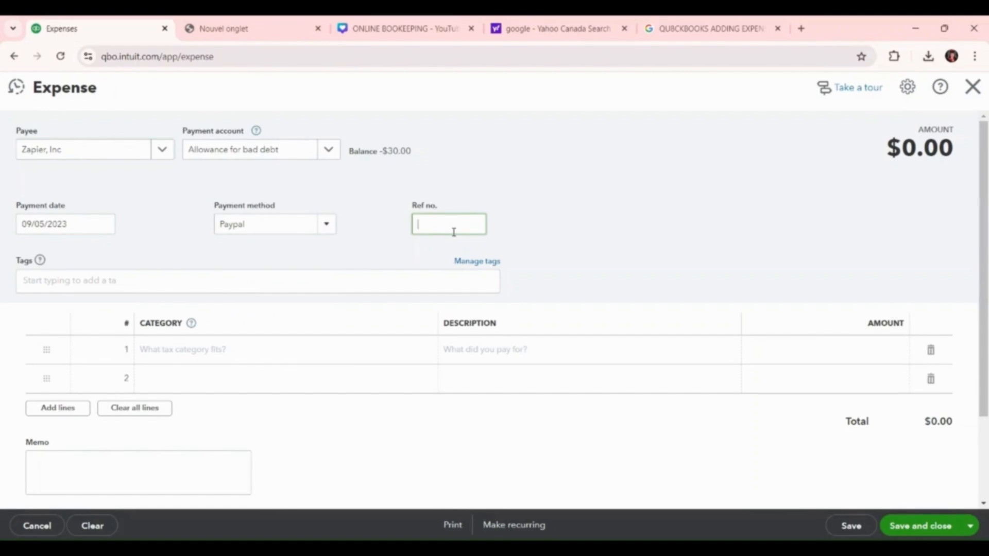
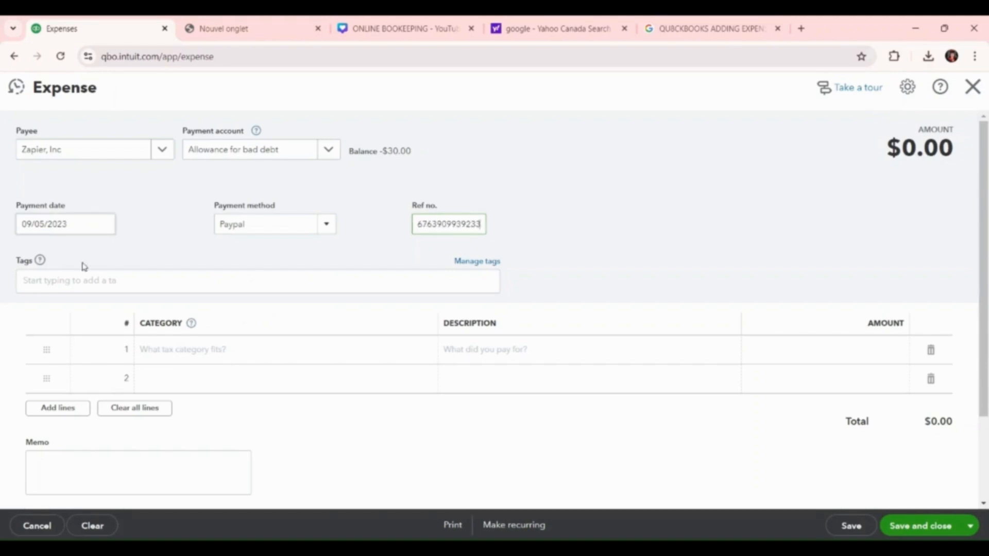
Set the first expense line's category to Dues and subscriptions and its description to "magazine/"
left_click(173, 347)
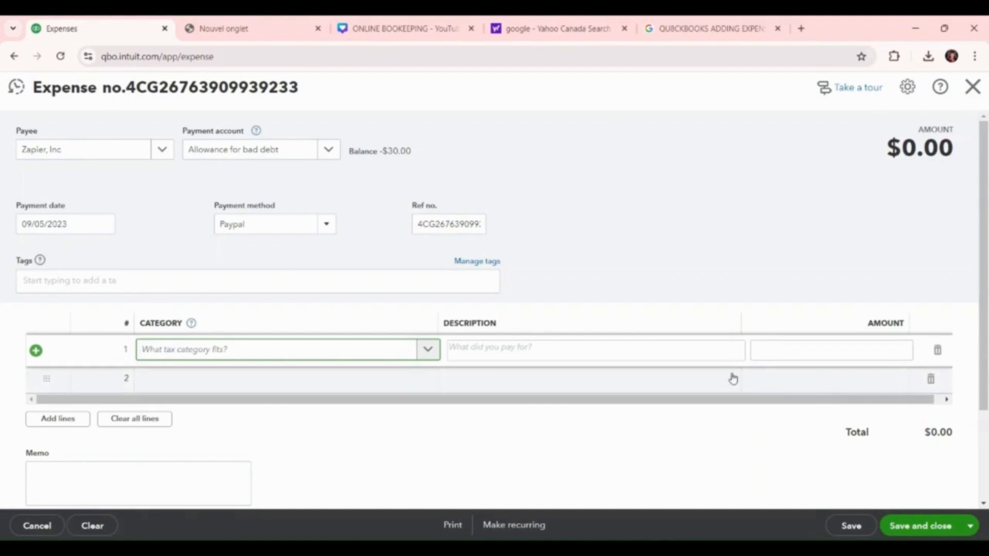
left_click(428, 350)
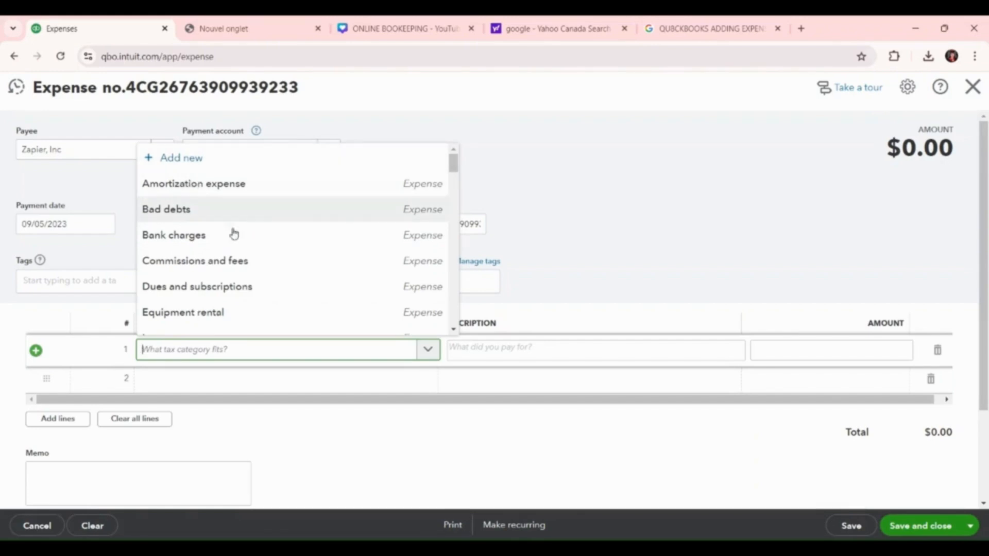
left_click(215, 287)
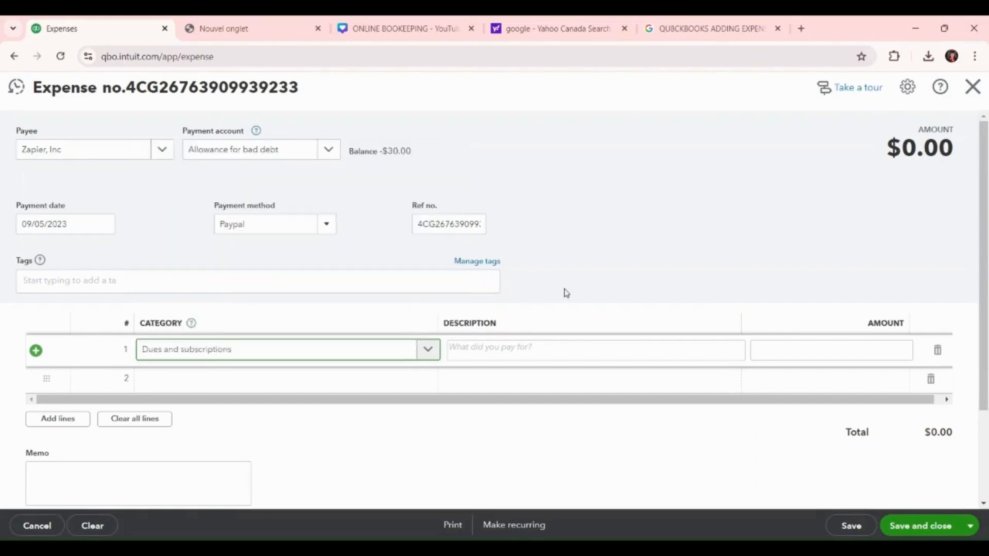
left_click(493, 350)
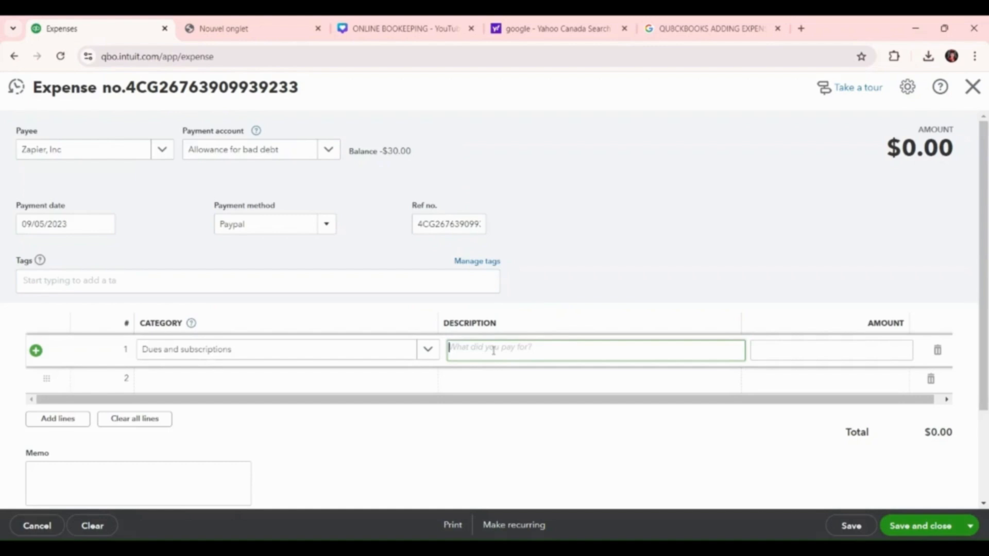
type("magazine/")
Enter 29.99 as the first expense line's amount, then save and close the expense
left_click(830, 354)
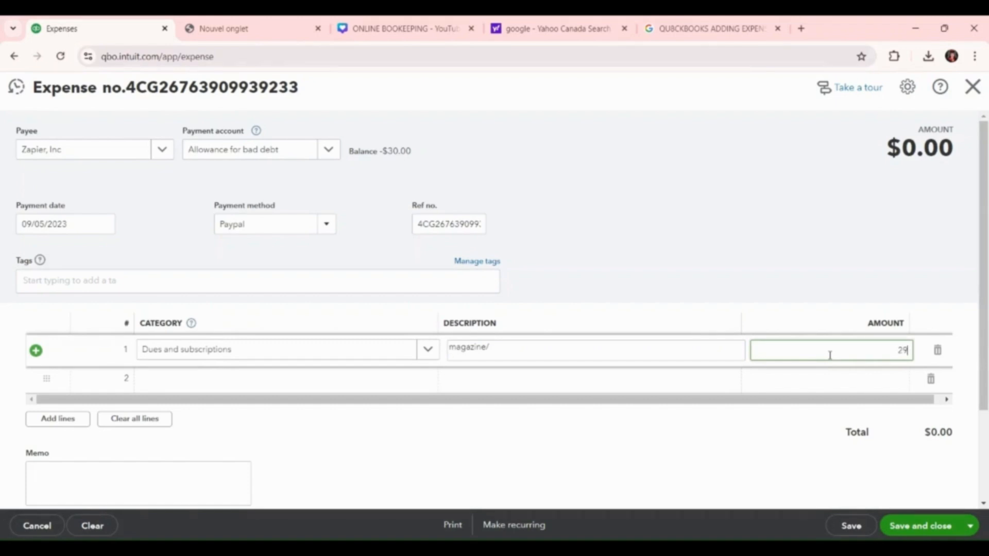
type("29.99")
left_click(801, 447)
scroll(855, 484, "down", 2)
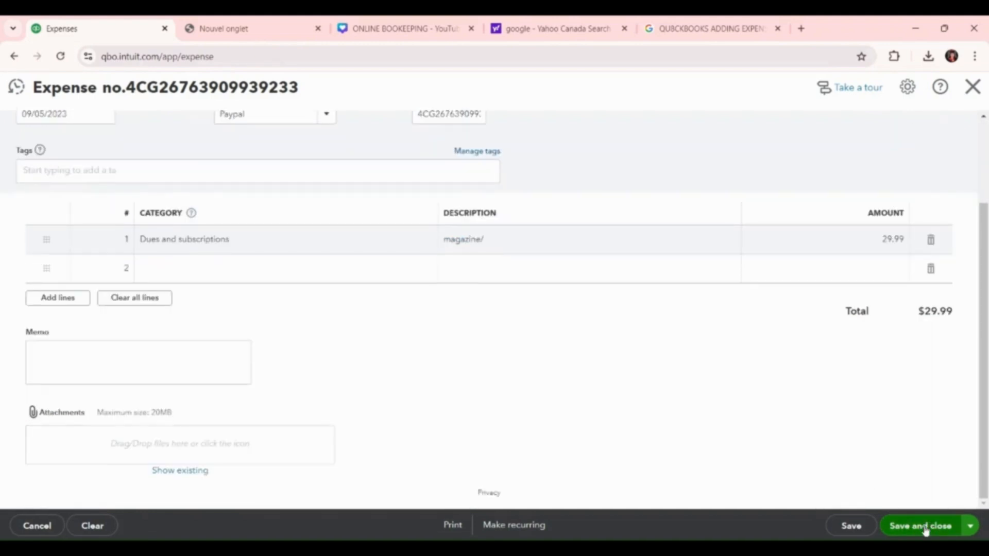
left_click(924, 528)
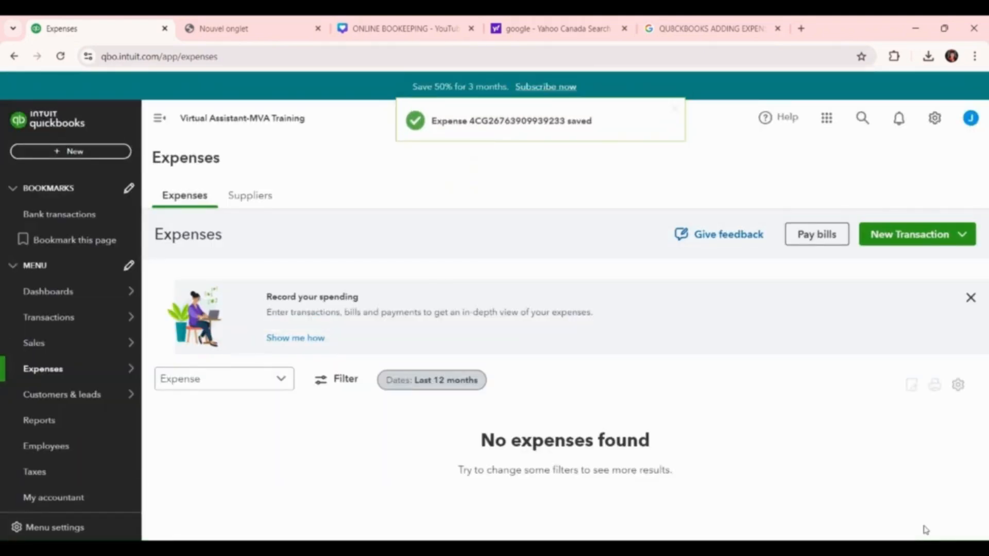
Start another Expense transaction and choose Flodesk, Inc as its payee
left_click(907, 235)
left_click(902, 320)
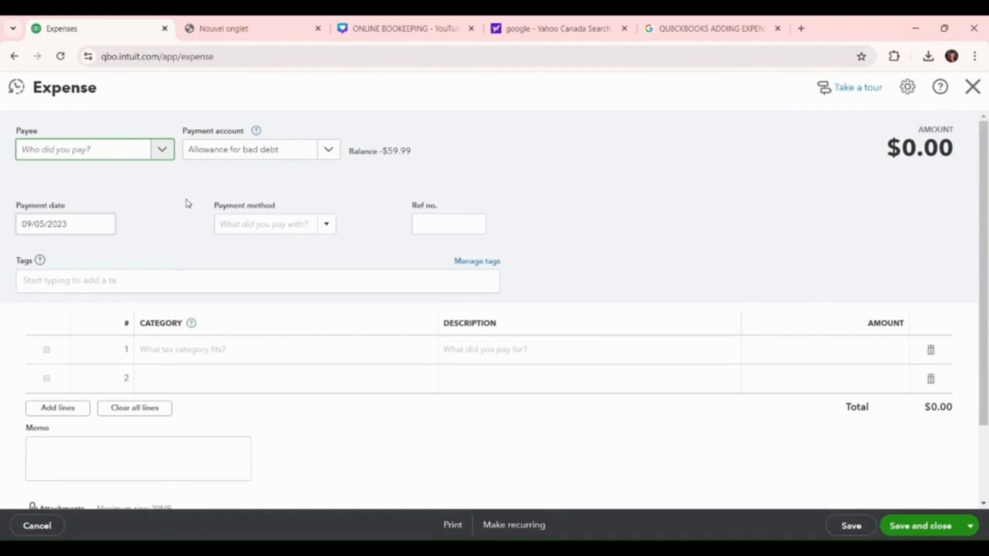
left_click(164, 149)
left_click(91, 206)
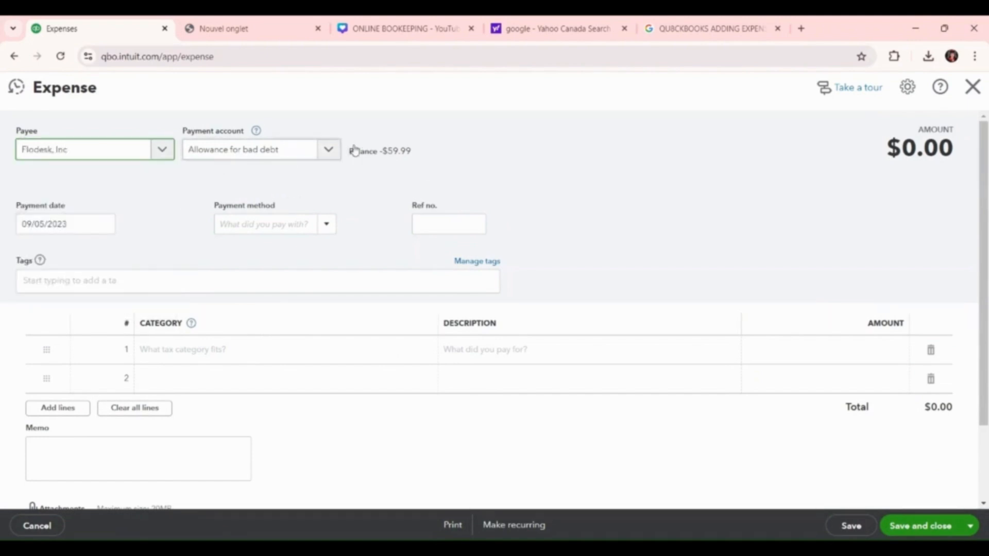
Set the Flodesk, Inc expense's payment date to 09/07/2023 and its payment method to Paypal
left_click(103, 229)
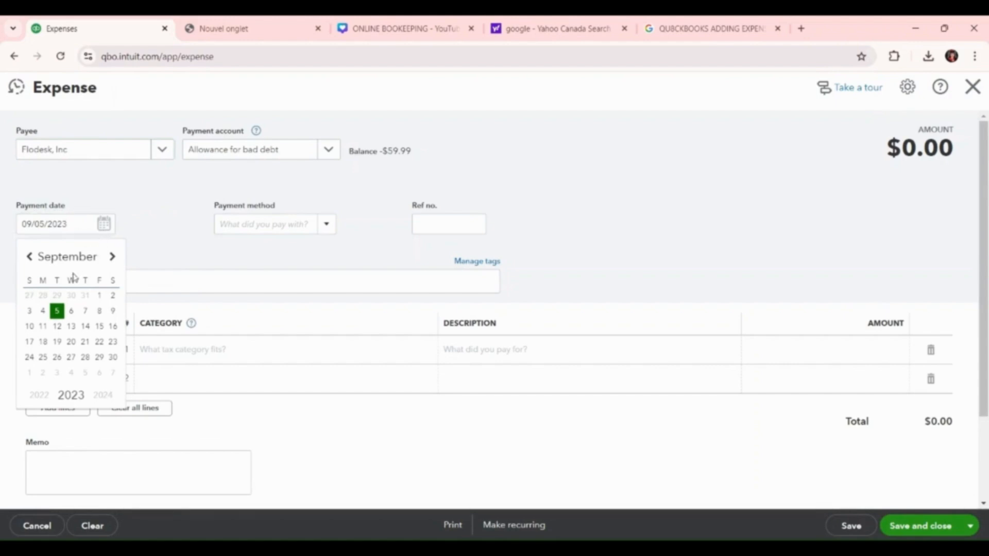
left_click(83, 312)
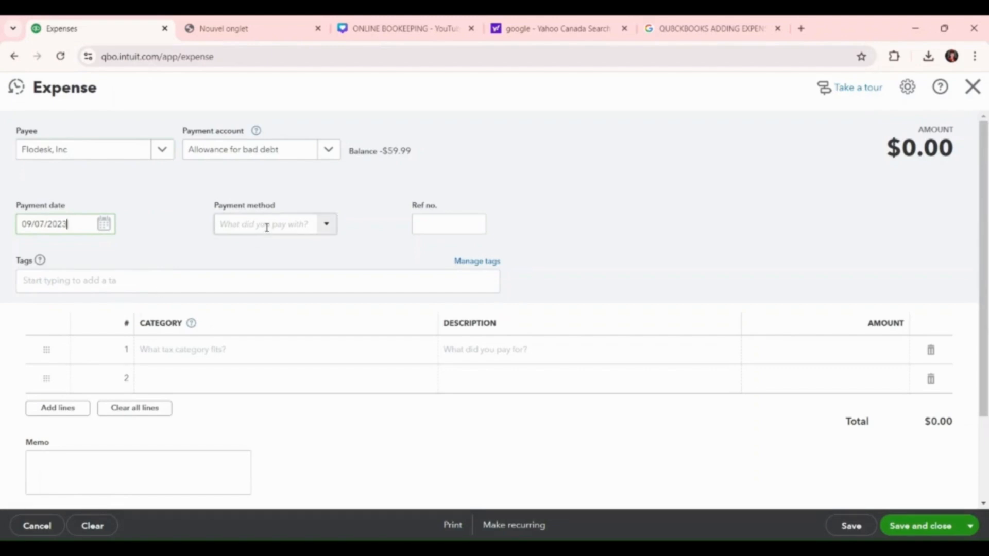
left_click(323, 230)
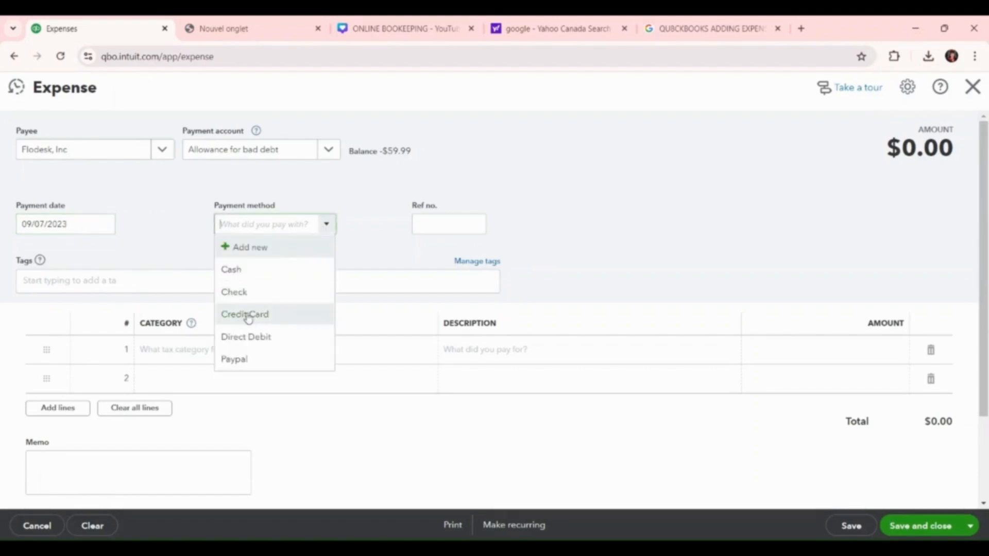
left_click(256, 359)
Fill in the transaction reference number of the Flodesk, Inc expense
left_click(455, 221)
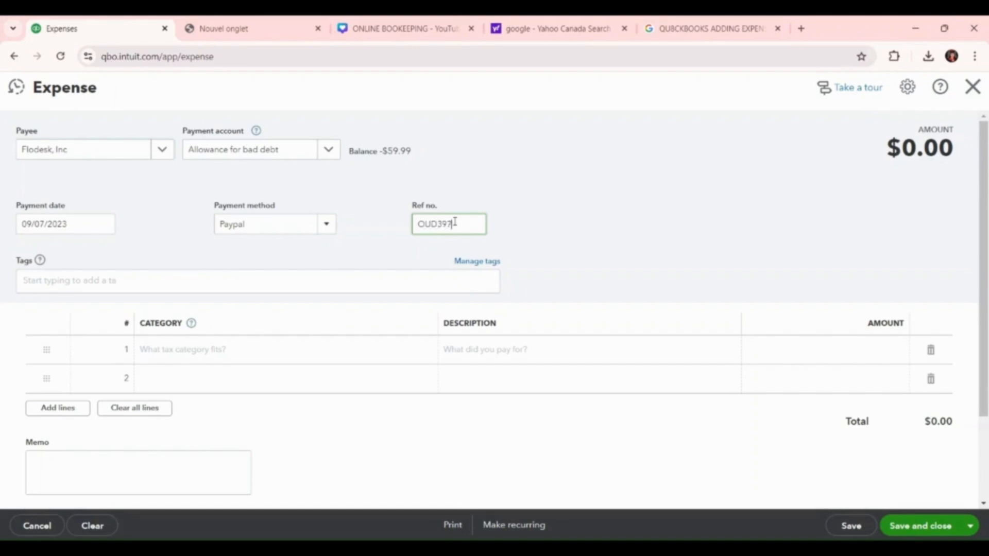
Set the first expense line's category to Dues and subscriptions and its description to "750 task"
left_click(180, 357)
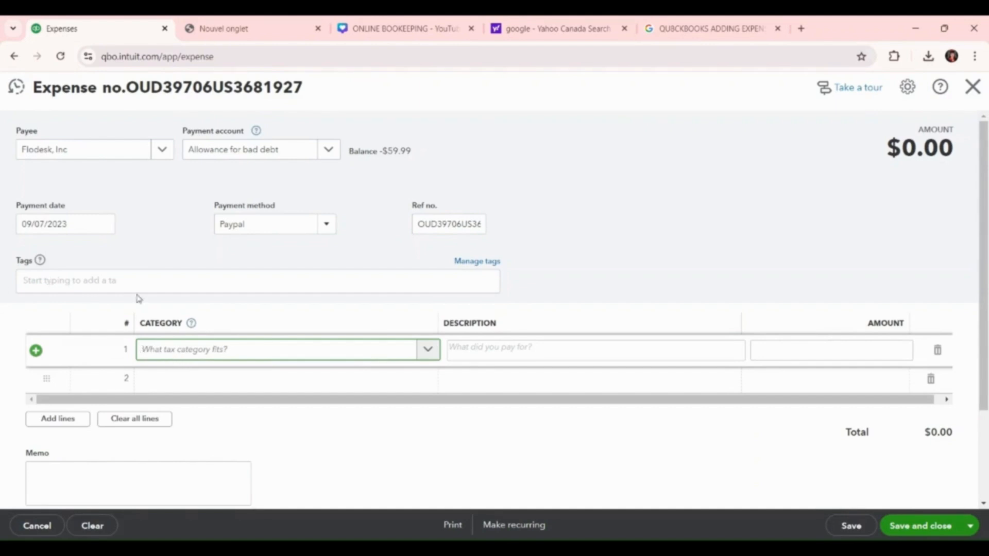
left_click(283, 348)
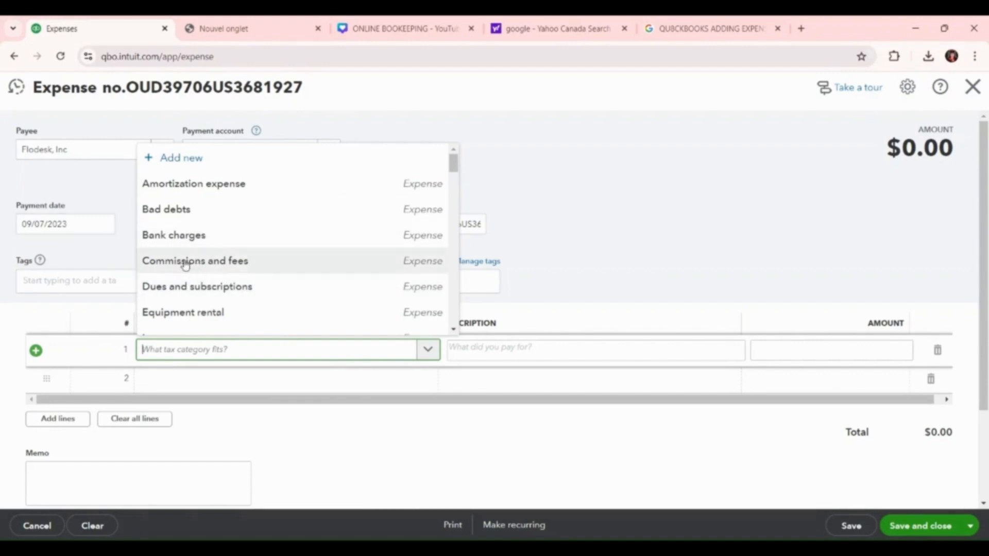
left_click(206, 286)
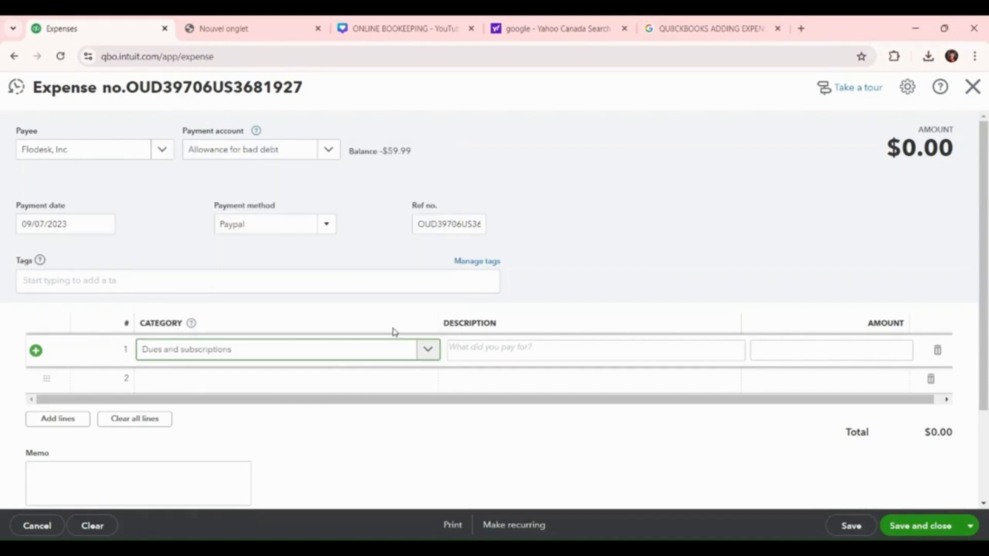
left_click(515, 348)
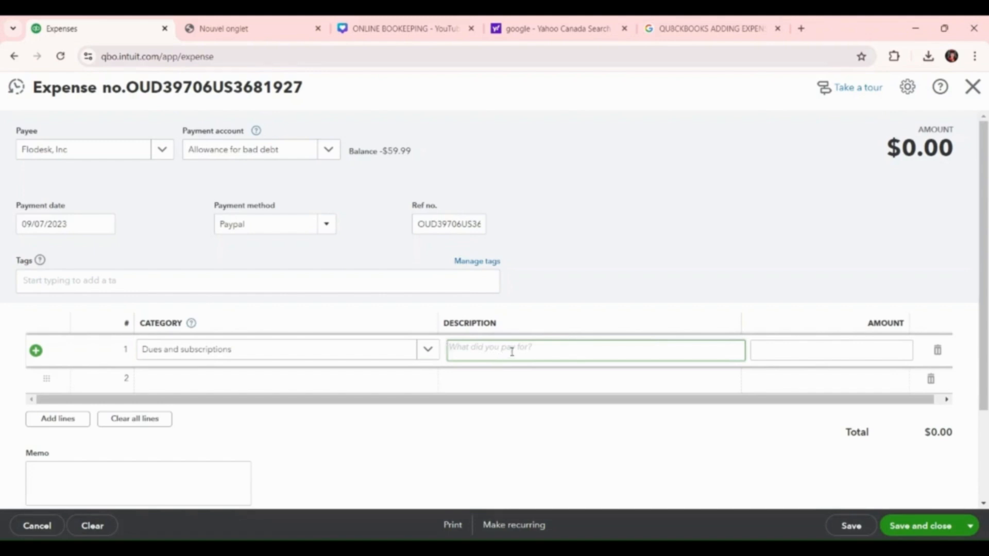
type("750 task")
Enter "mothly" in the Tags field of the Flodesk, Inc expense
left_click(105, 279)
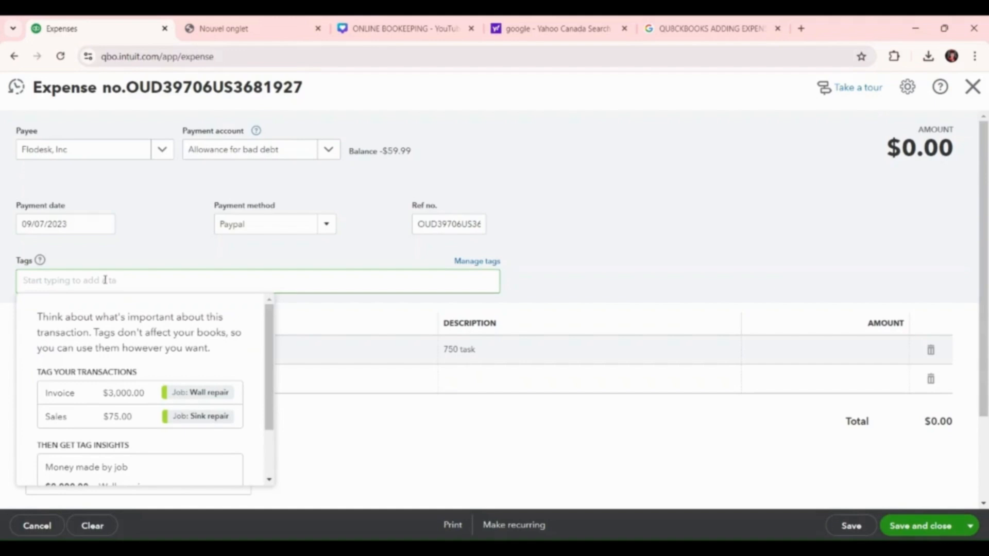
type("moth")
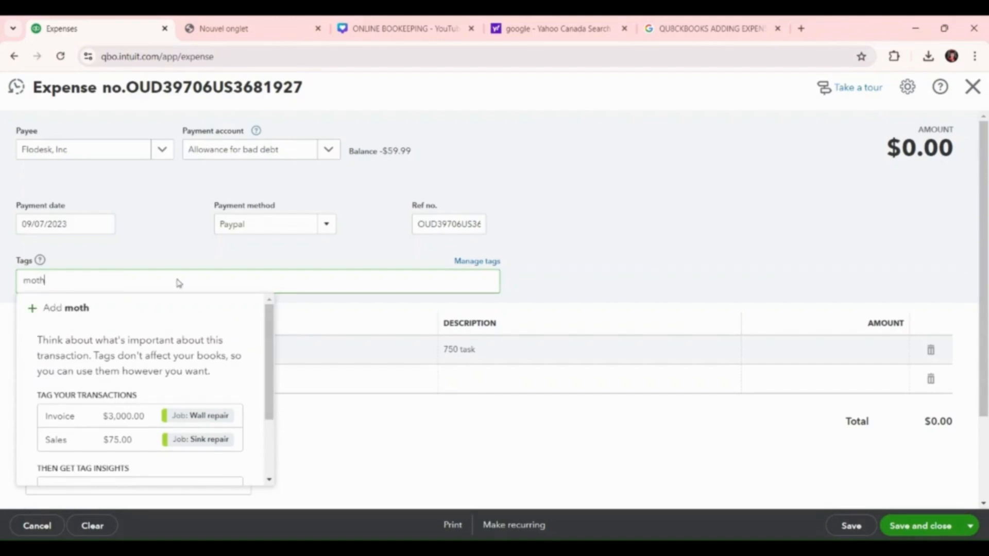
type("ly")
Replace the first expense line's description with "montky" and enter 38 as its amount
left_click(530, 364)
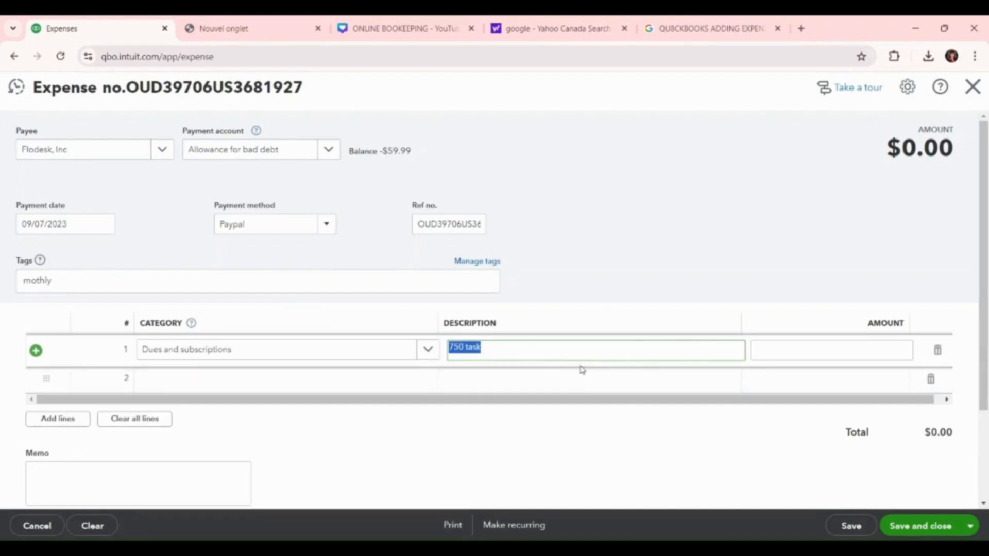
type("mot")
key("BackSpace")
key("BackSpace")
type("ntky")
left_click(828, 352)
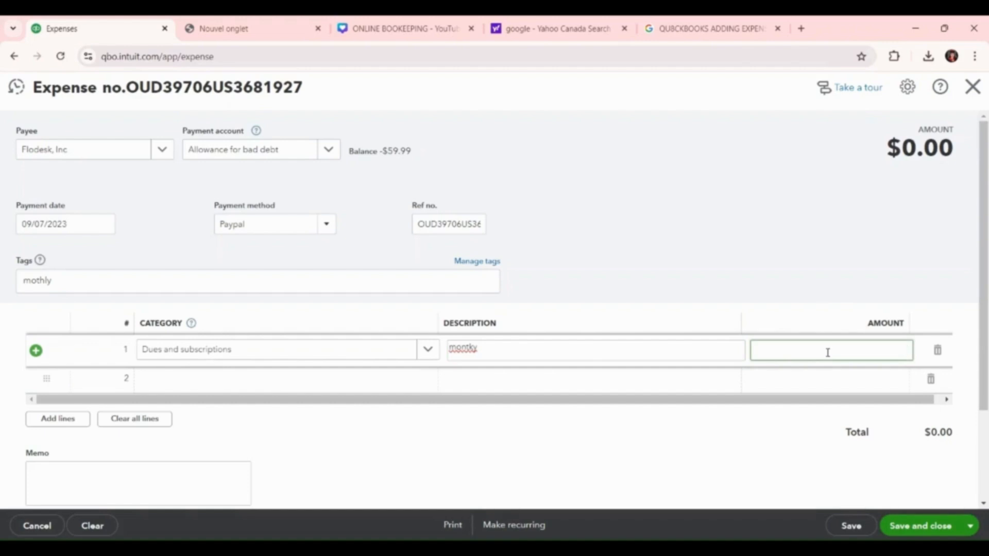
type("38")
Correct the first expense line's description to "monthly" and save the Flodesk, Inc expense
left_click(483, 348)
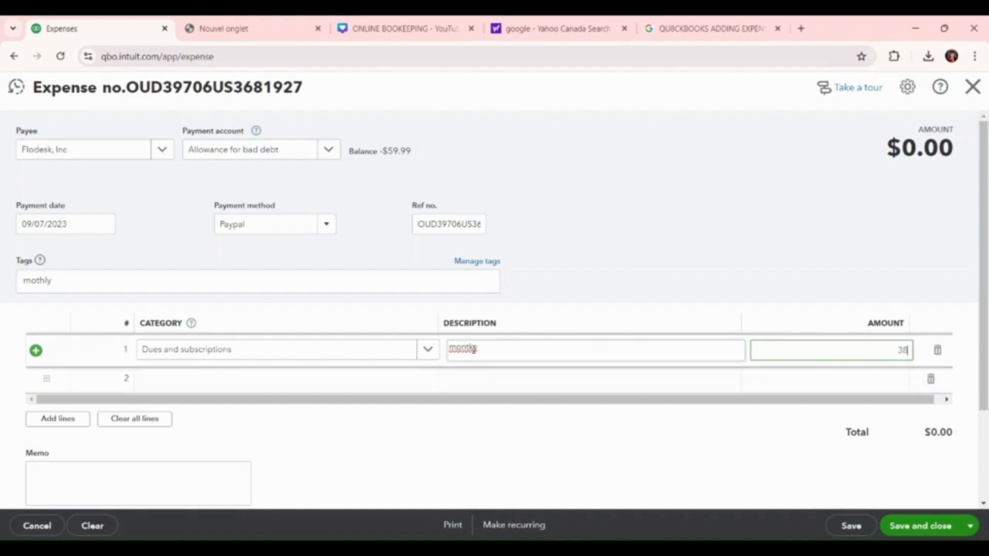
type("mo")
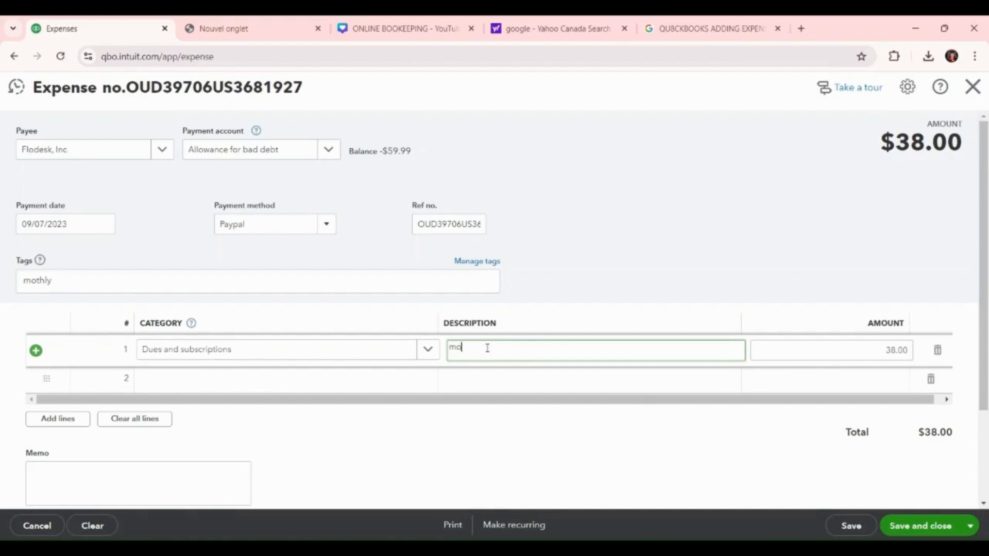
type("nthly")
scroll(547, 353, "down", 2)
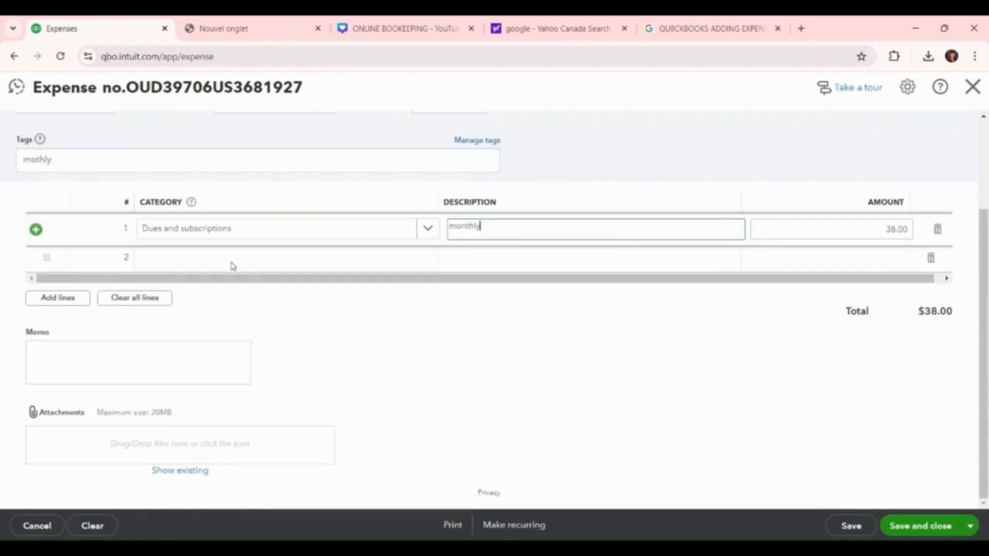
left_click(850, 526)
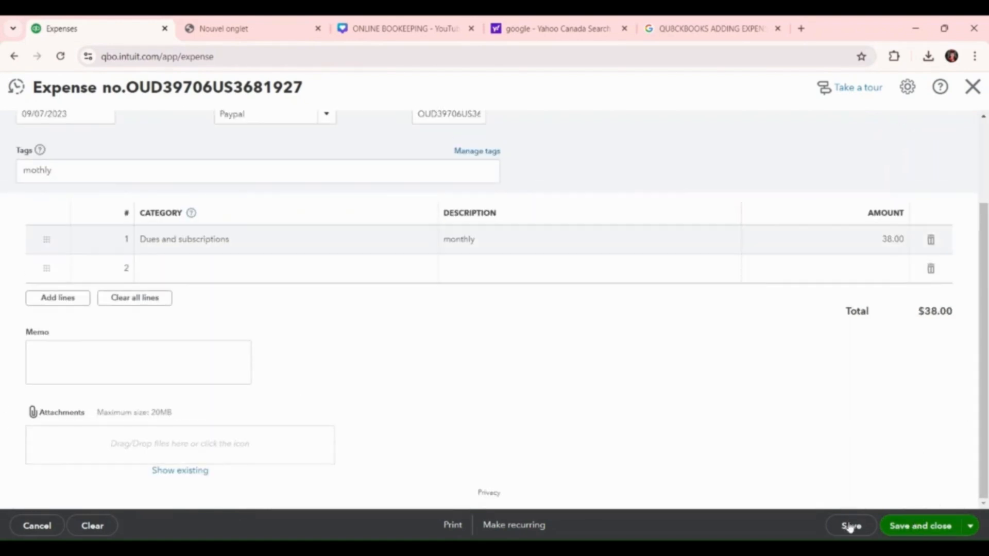